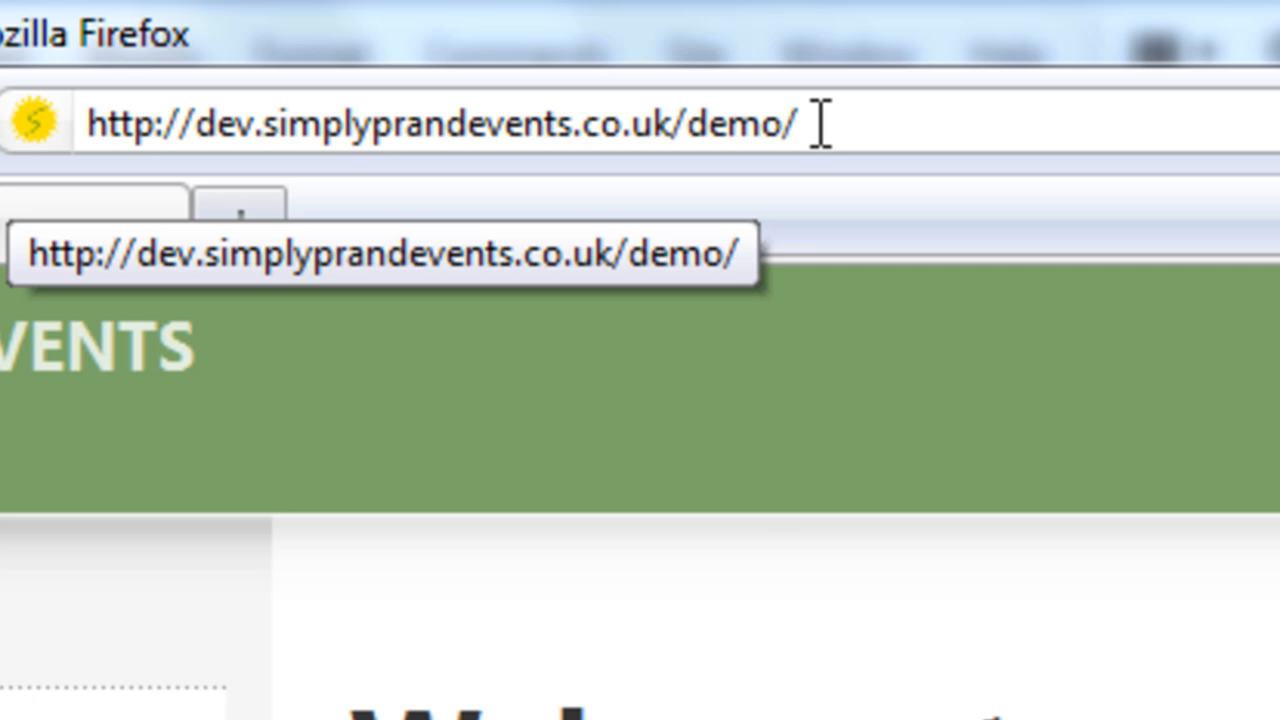
- Change the address to dev.simplyprandevents.co.uk/demo/administrator and load the admin login page
left_click(820, 124)
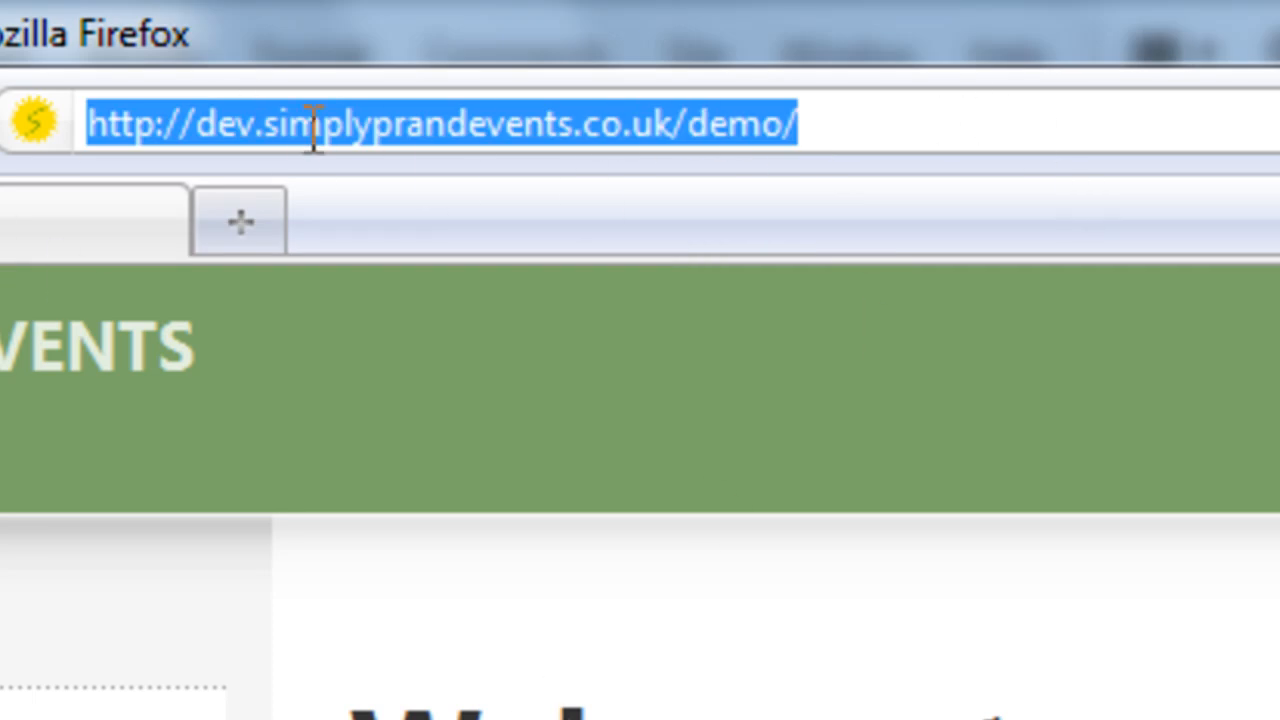
left_click(929, 124)
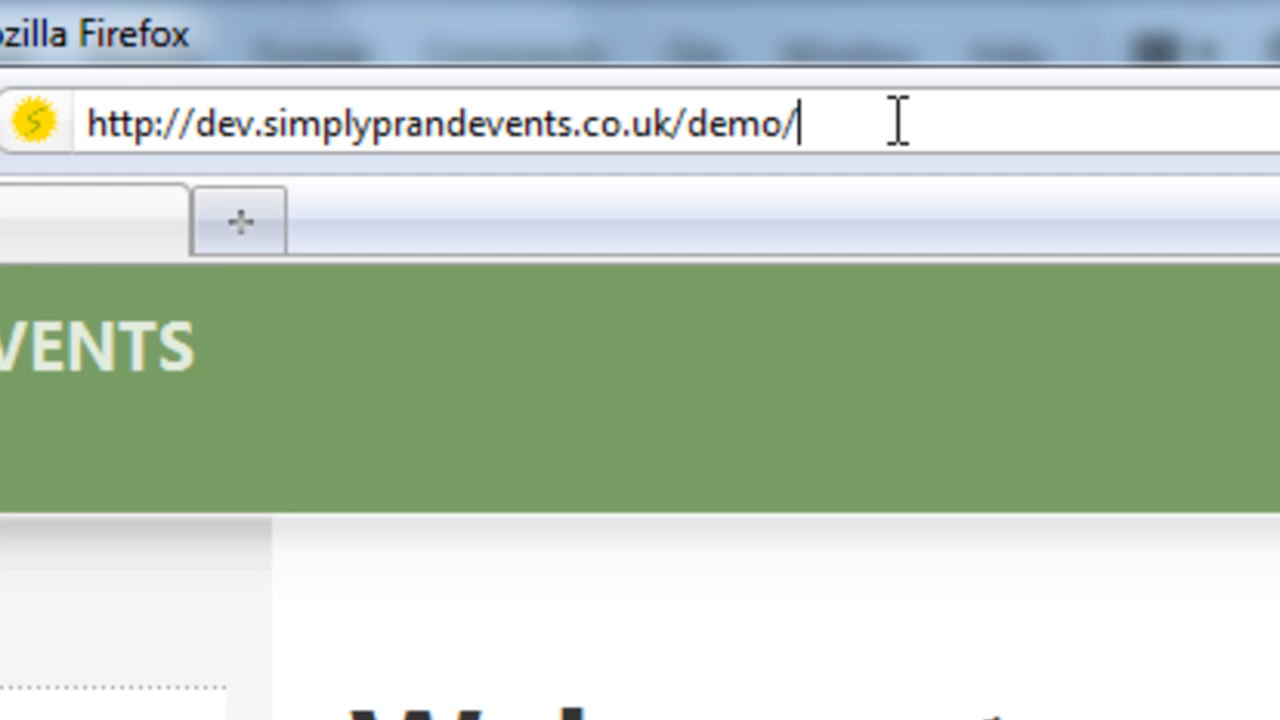
key("BackSpace")
type("/administrator")
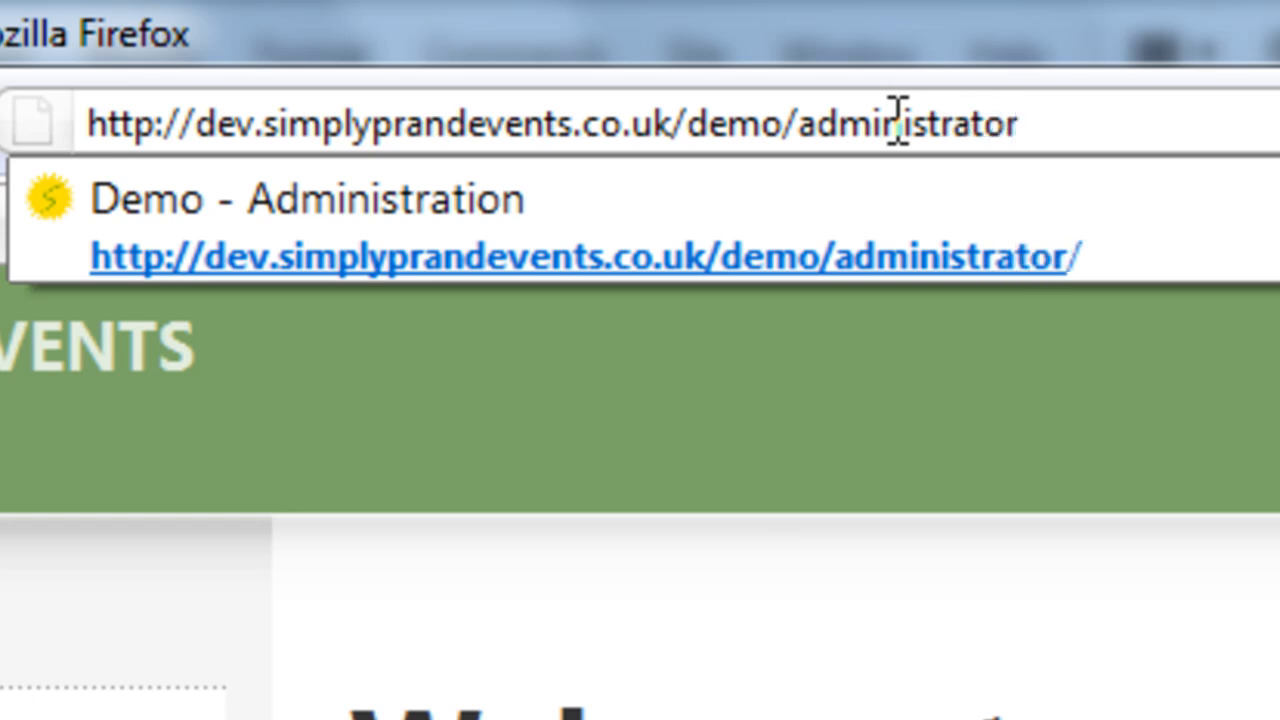
key("Return")
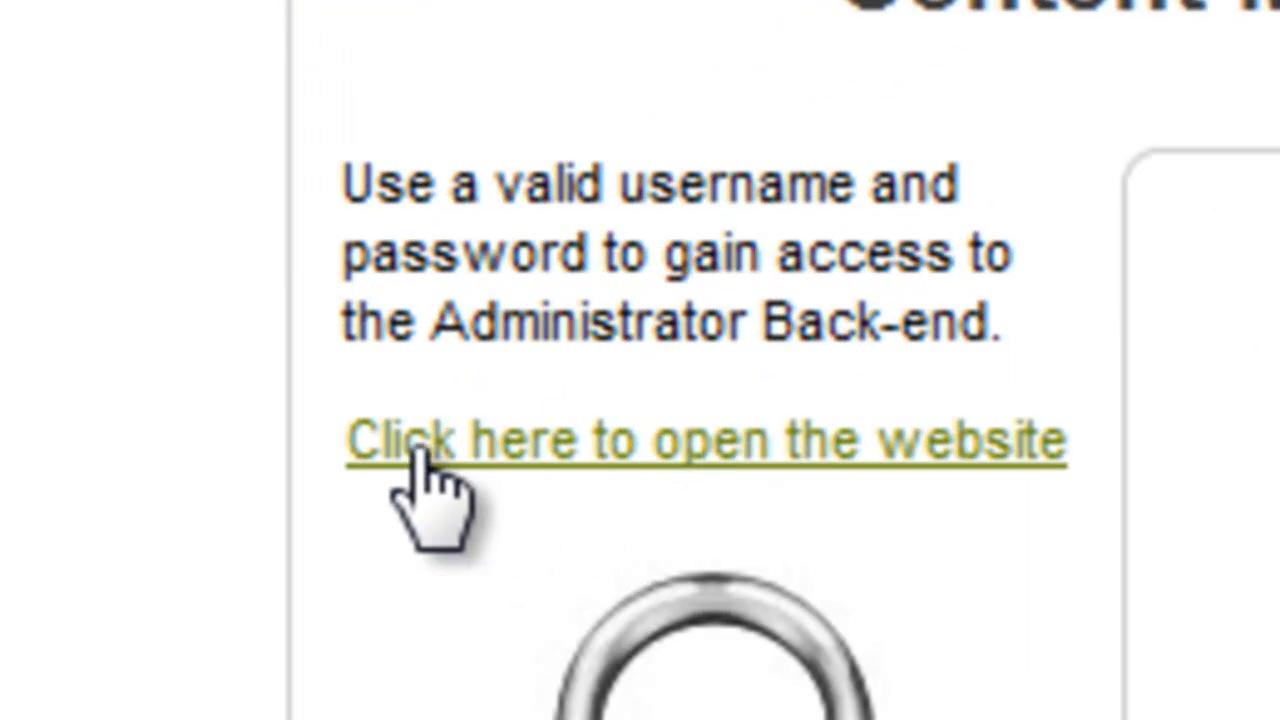
- Open the public demo website in a new tab, view it, then return to the Demo - Administration tab
left_click(690, 445)
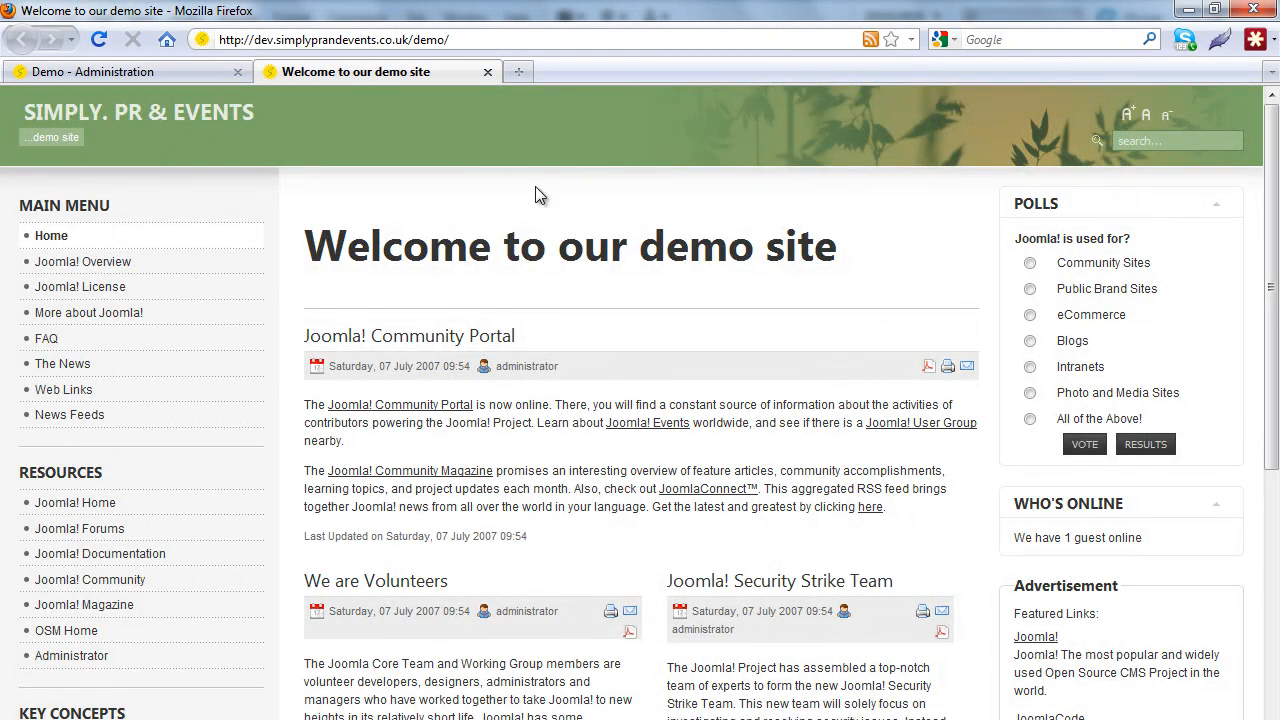
left_click(135, 86)
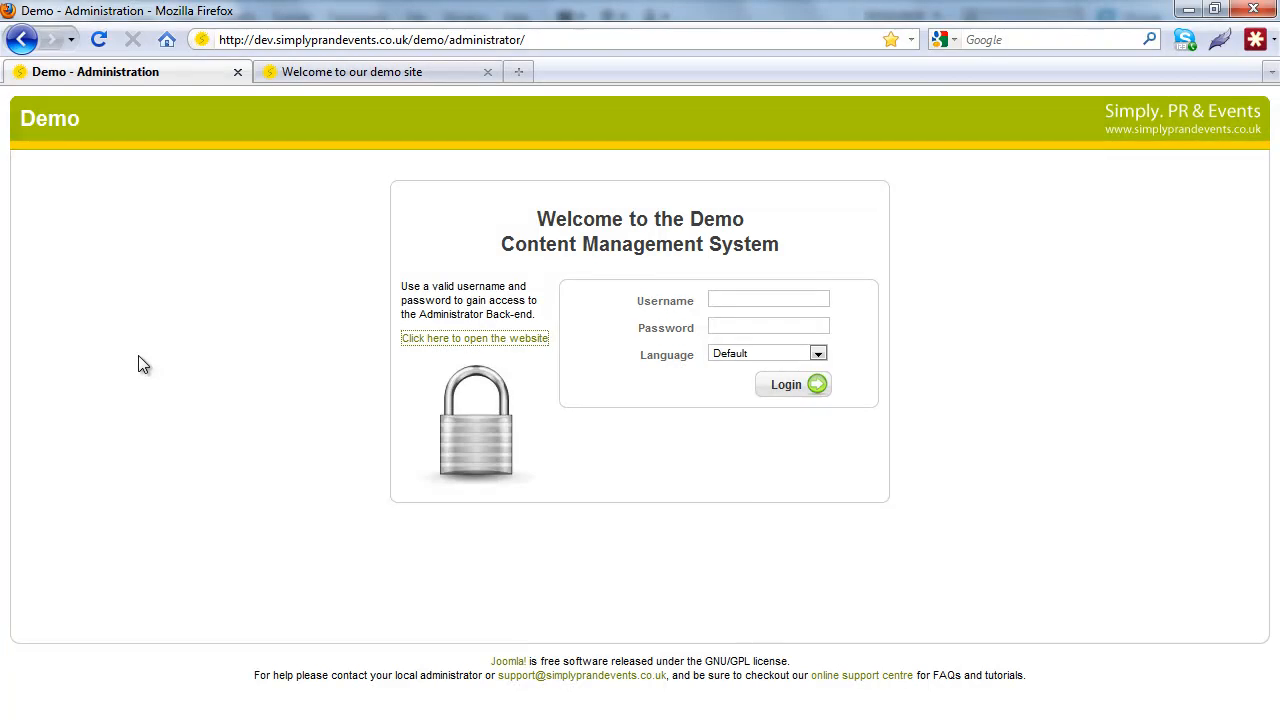
left_click(381, 77)
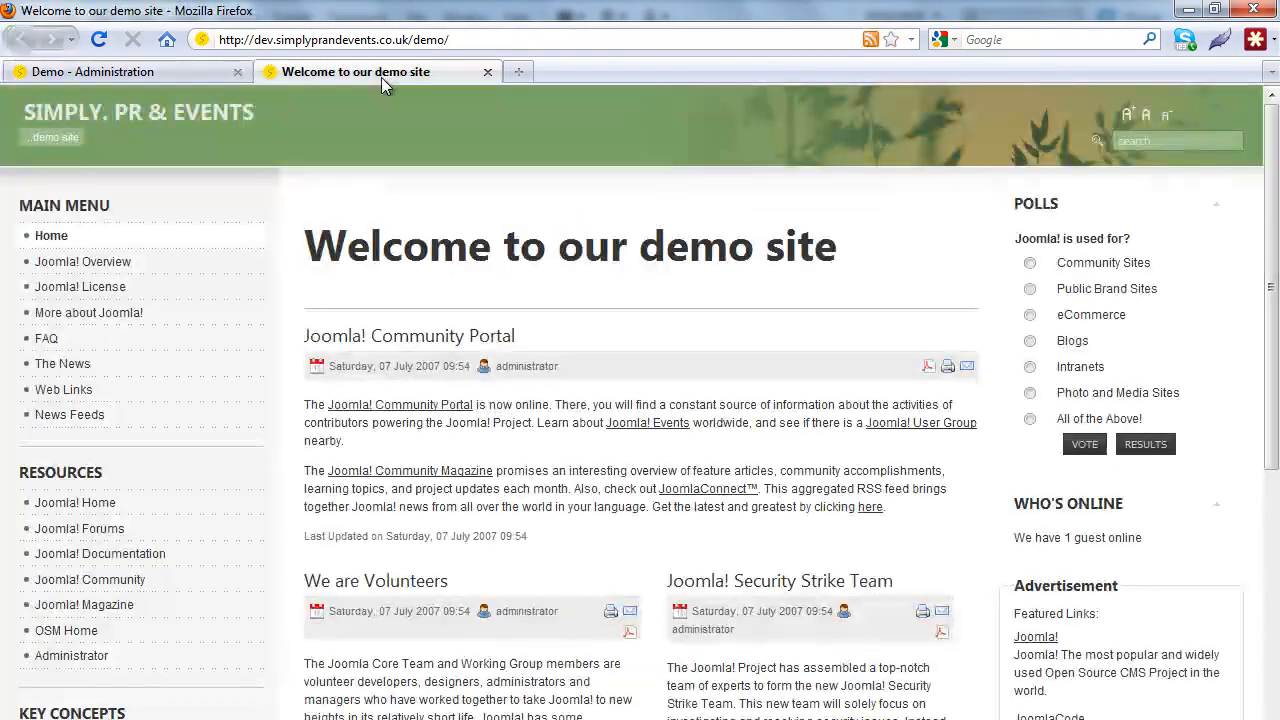
left_click(149, 74)
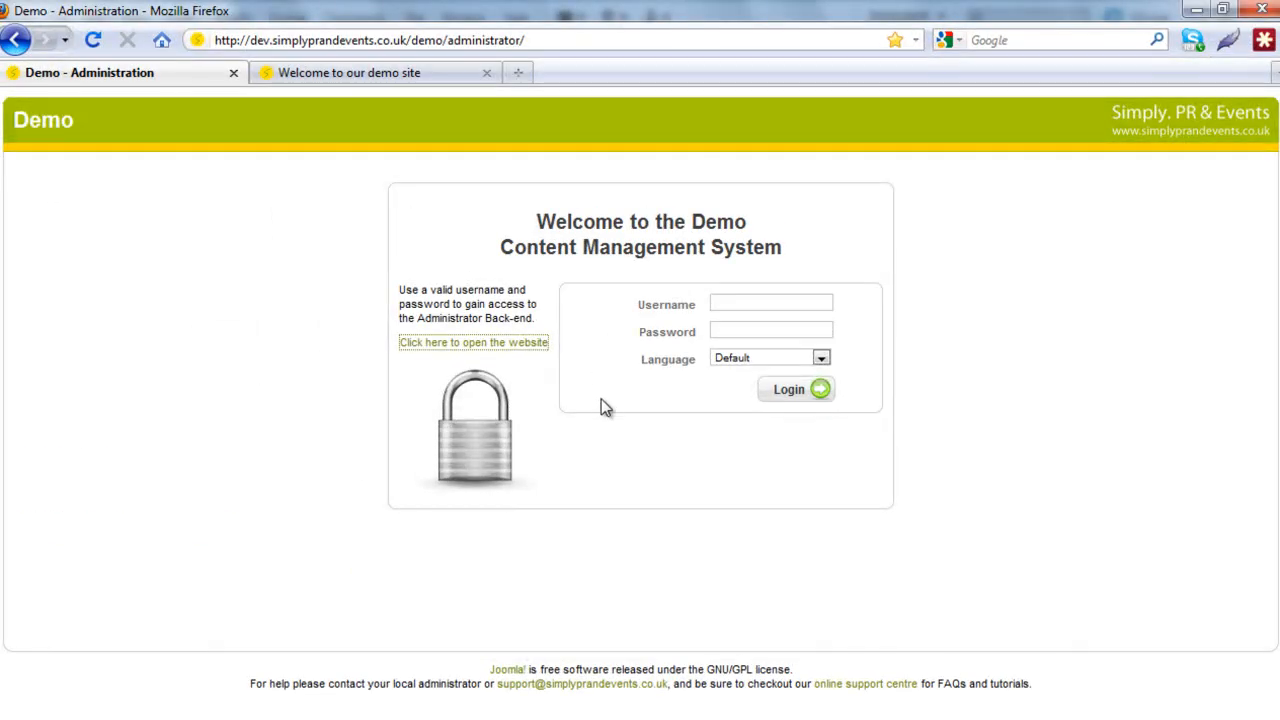
- Enter the administrator account's username and password in the login form fields
left_click(745, 302)
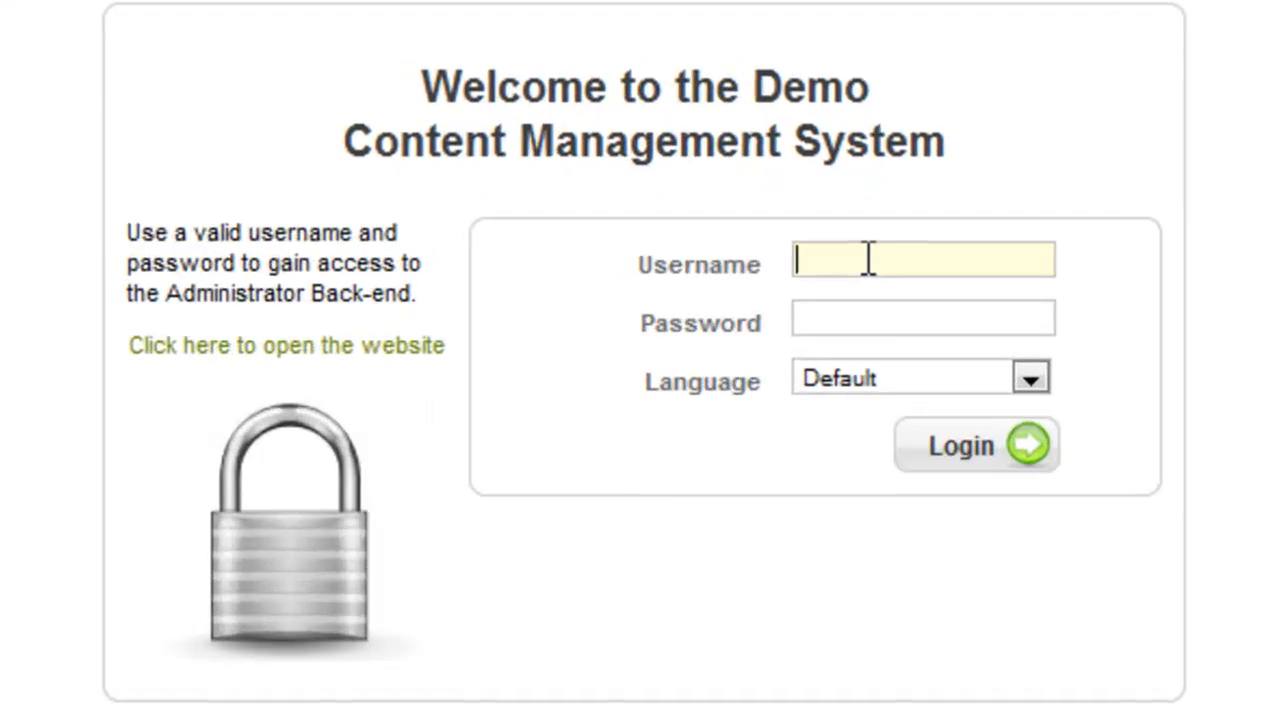
type("demo")
key("Tab")
type("demo")
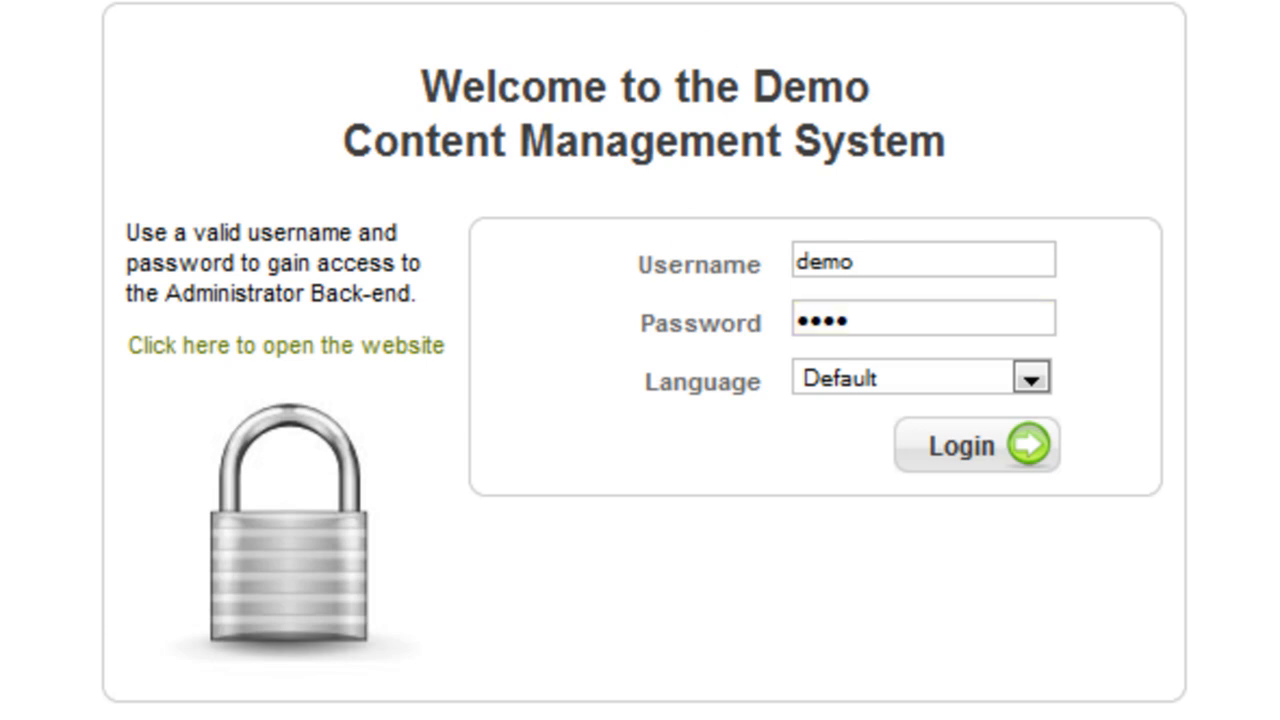
left_click(875, 258)
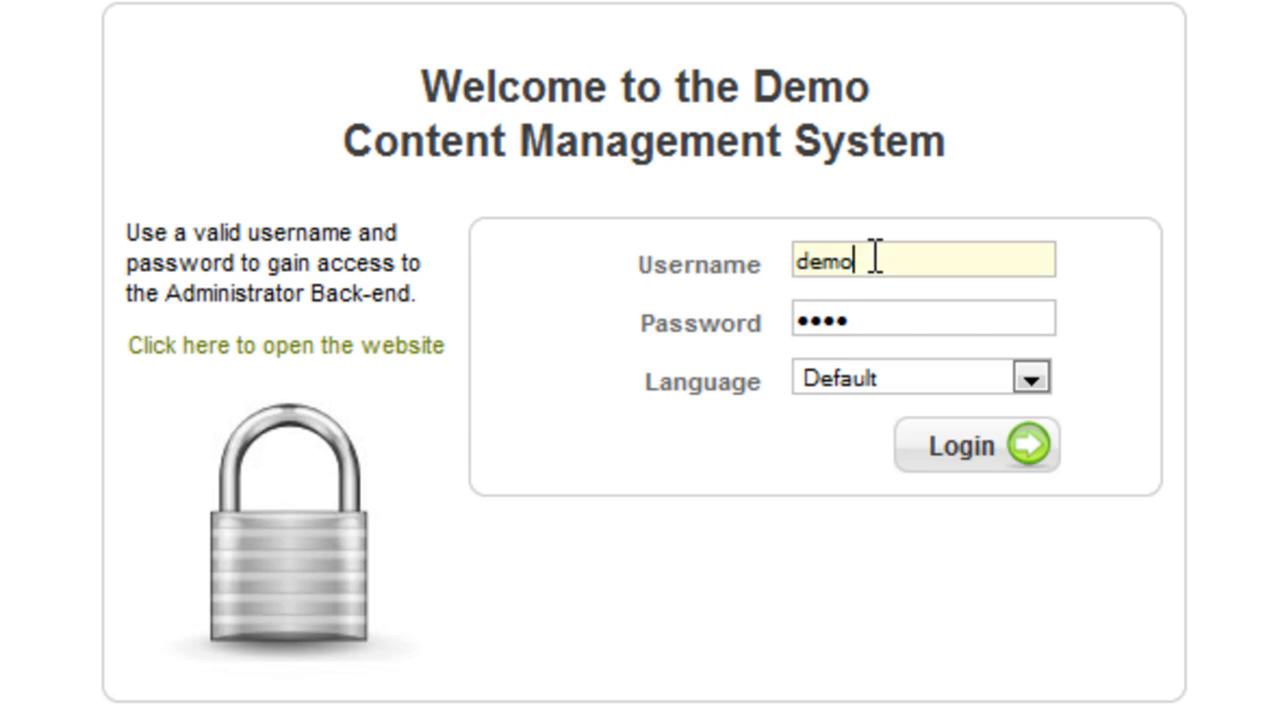
left_click(883, 317)
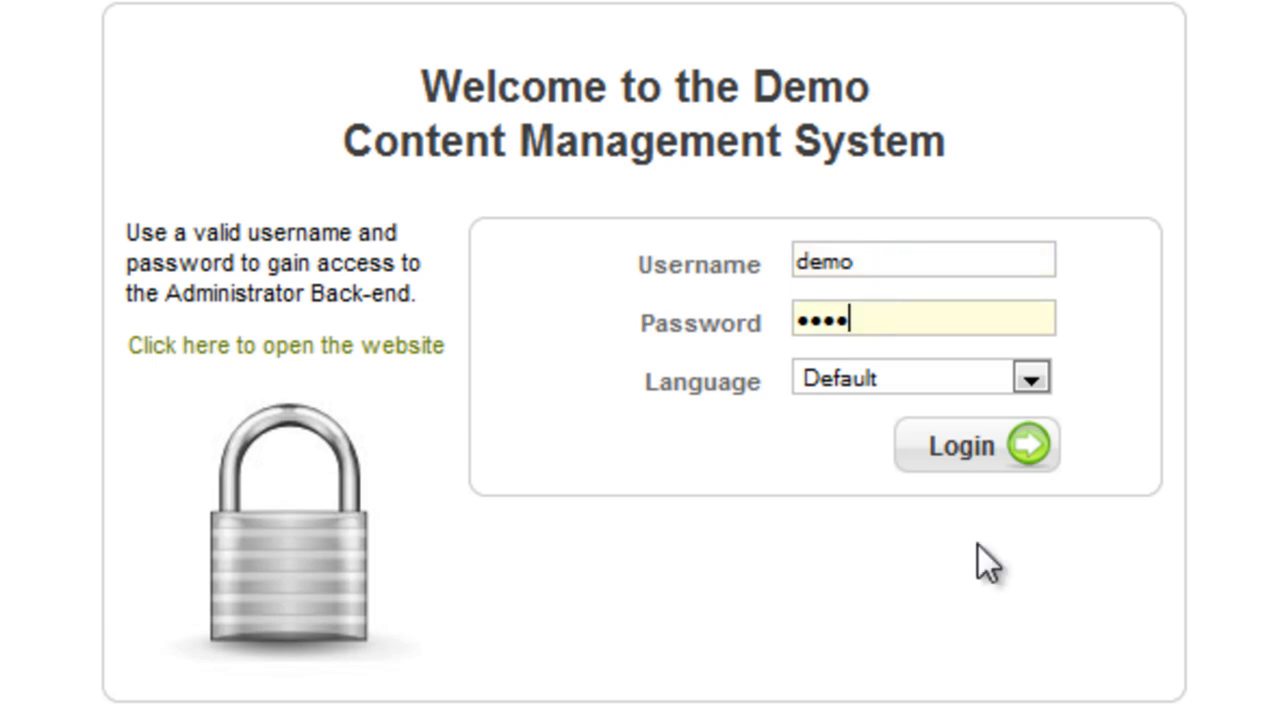
- Submit the login to reach the control panel listing the Administrator account as logged in
left_click(970, 440)
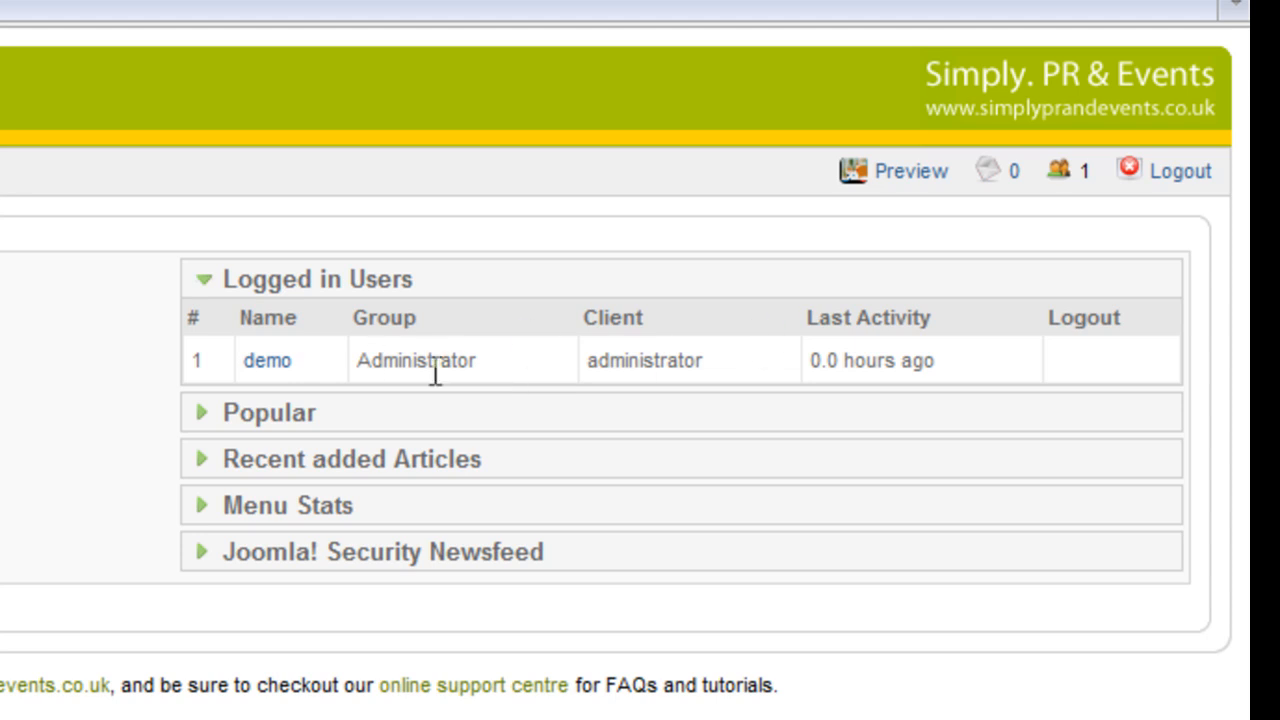
left_click(303, 425)
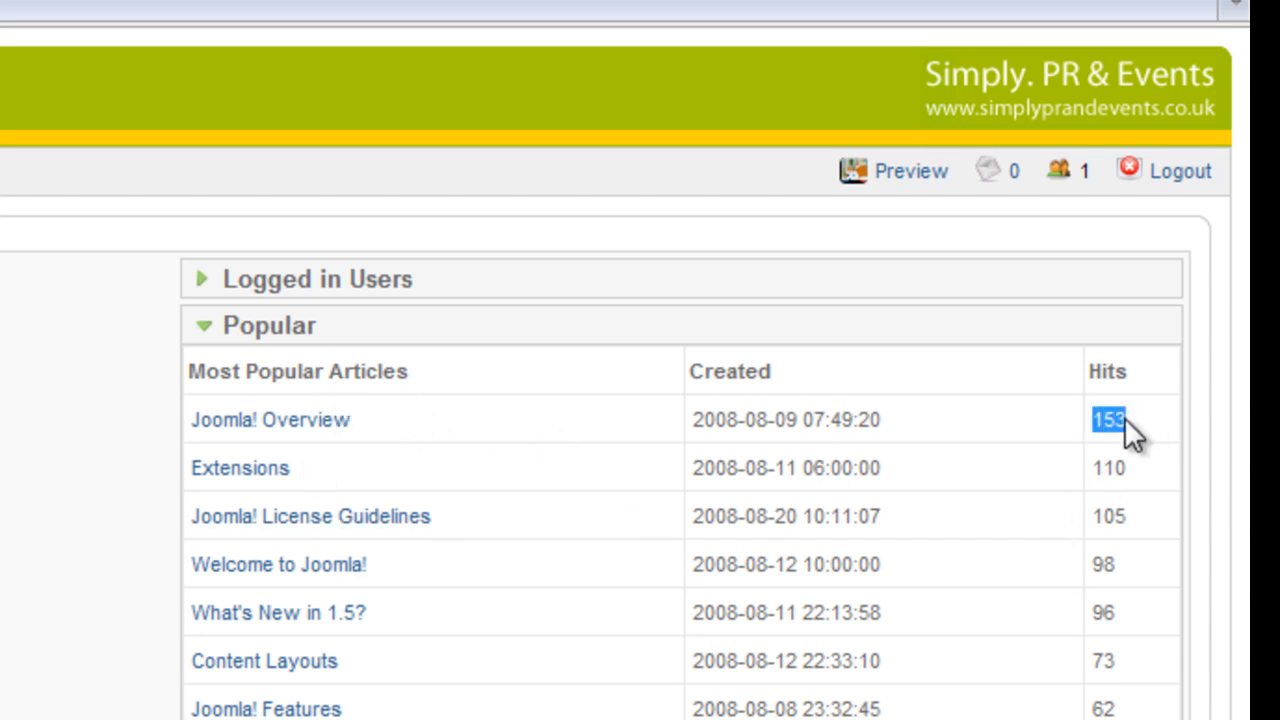
double_click(1103, 467)
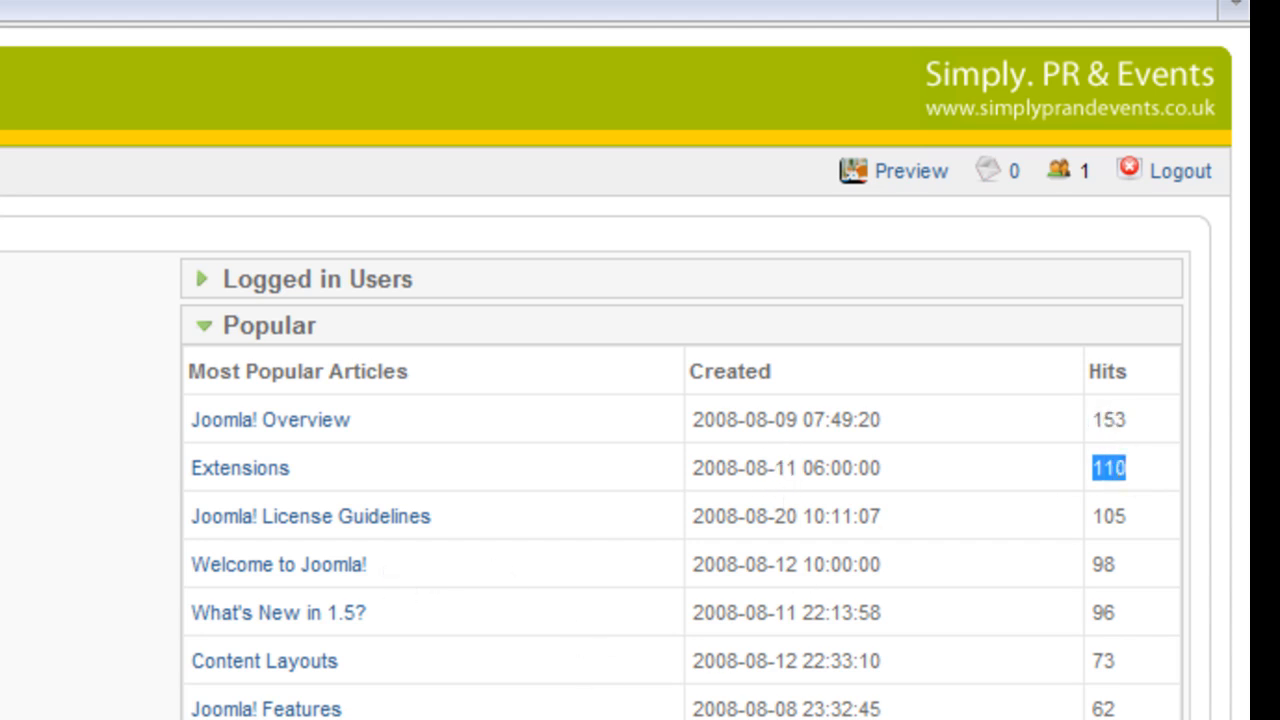
left_click(340, 715)
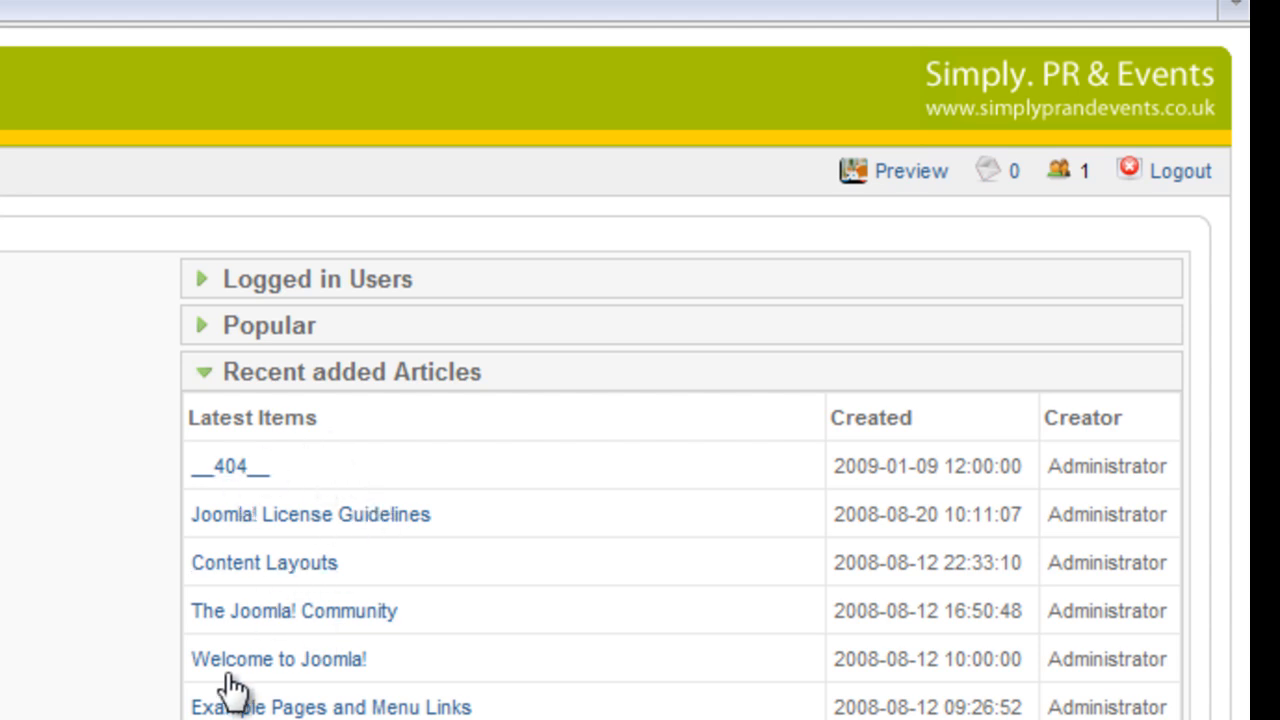
left_click(330, 282)
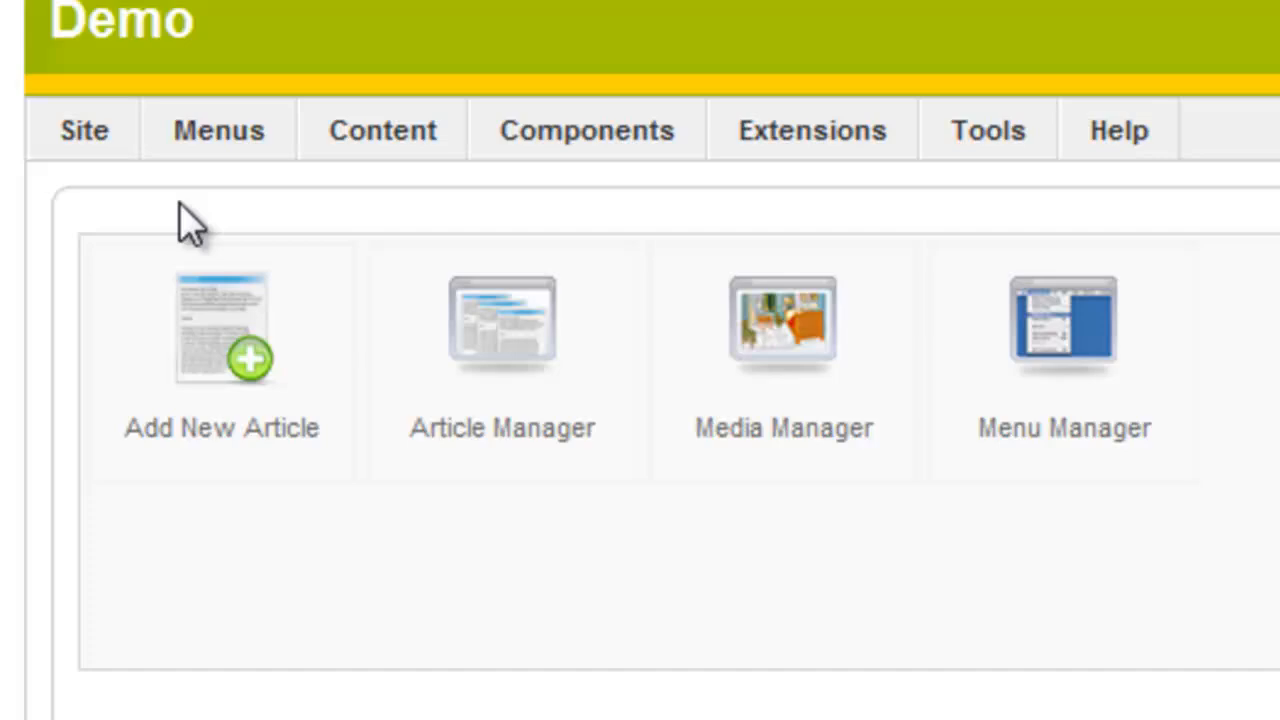
- Browse the top menus, then open Site > Media Manager showing M_images, banners, smilies and stories folders
mouse_move(36, 172)
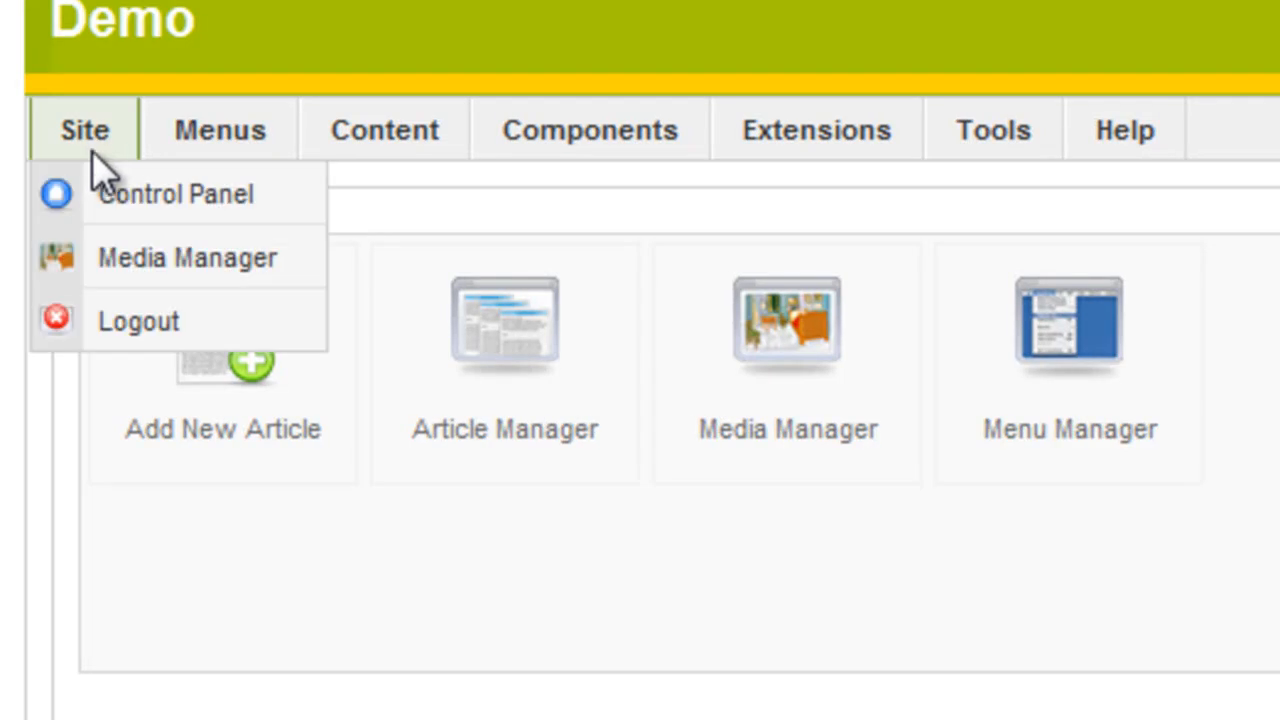
mouse_move(357, 142)
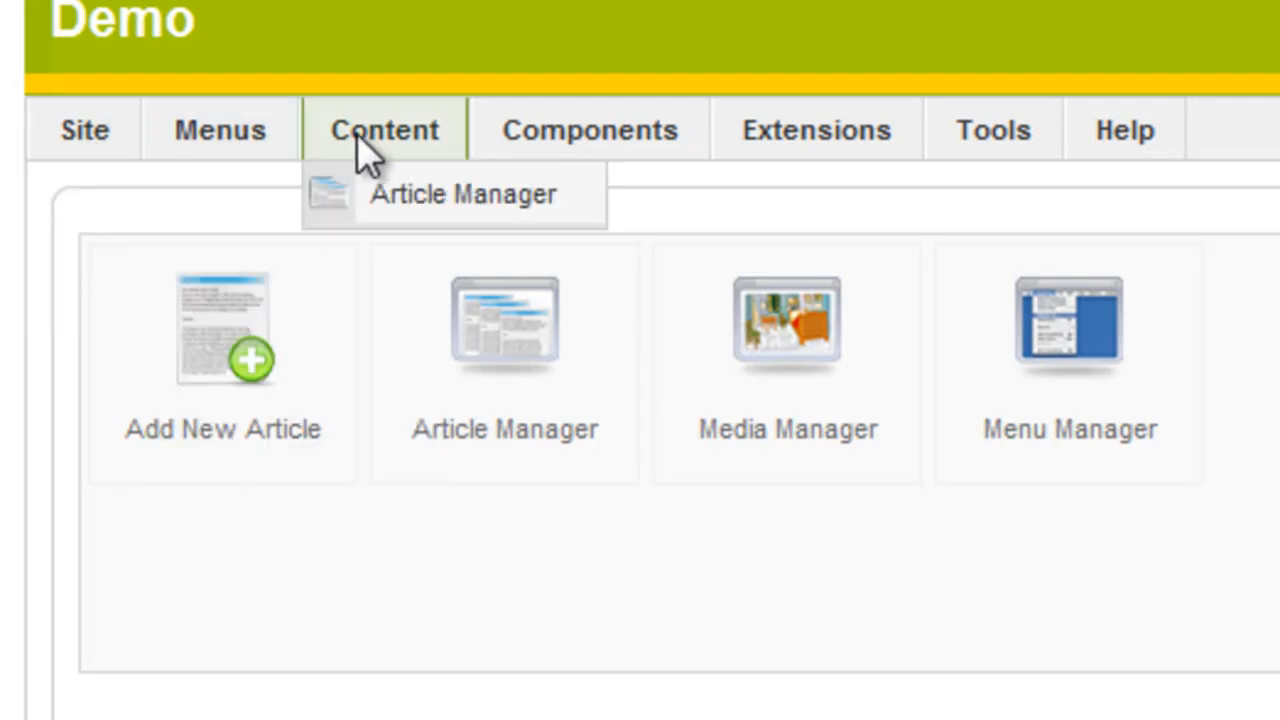
mouse_move(1160, 132)
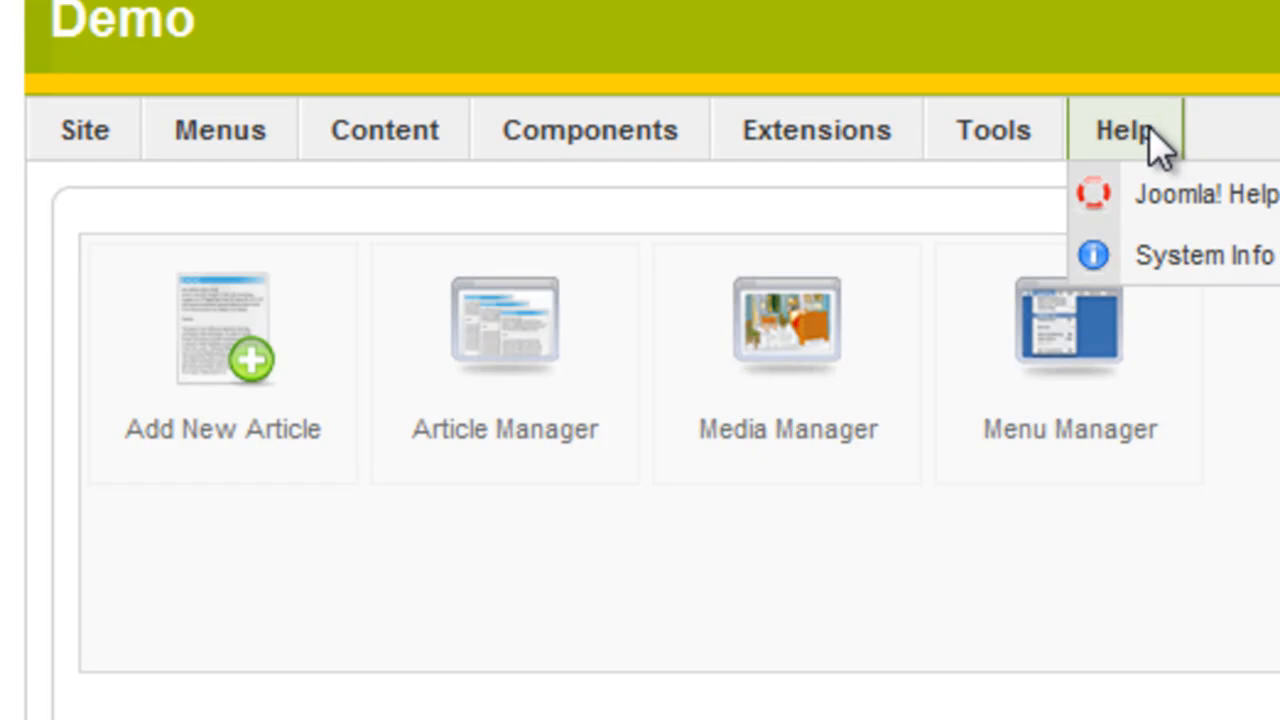
mouse_move(102, 135)
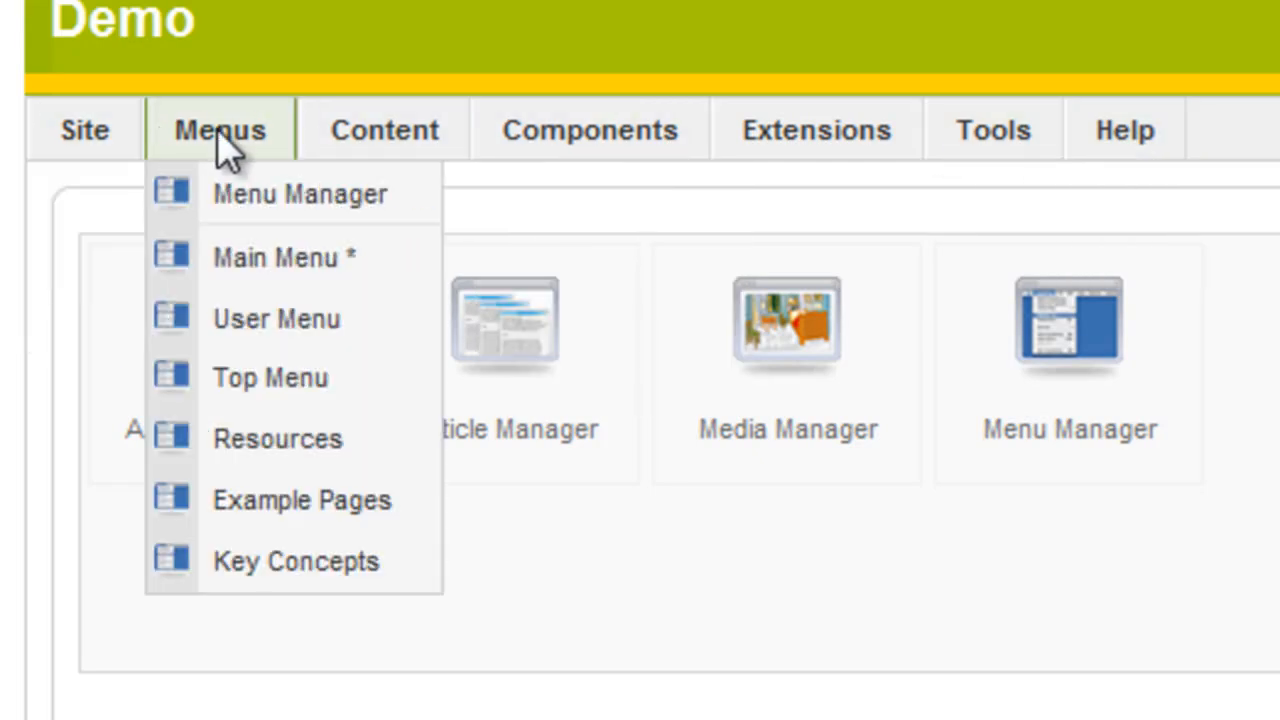
mouse_move(1106, 142)
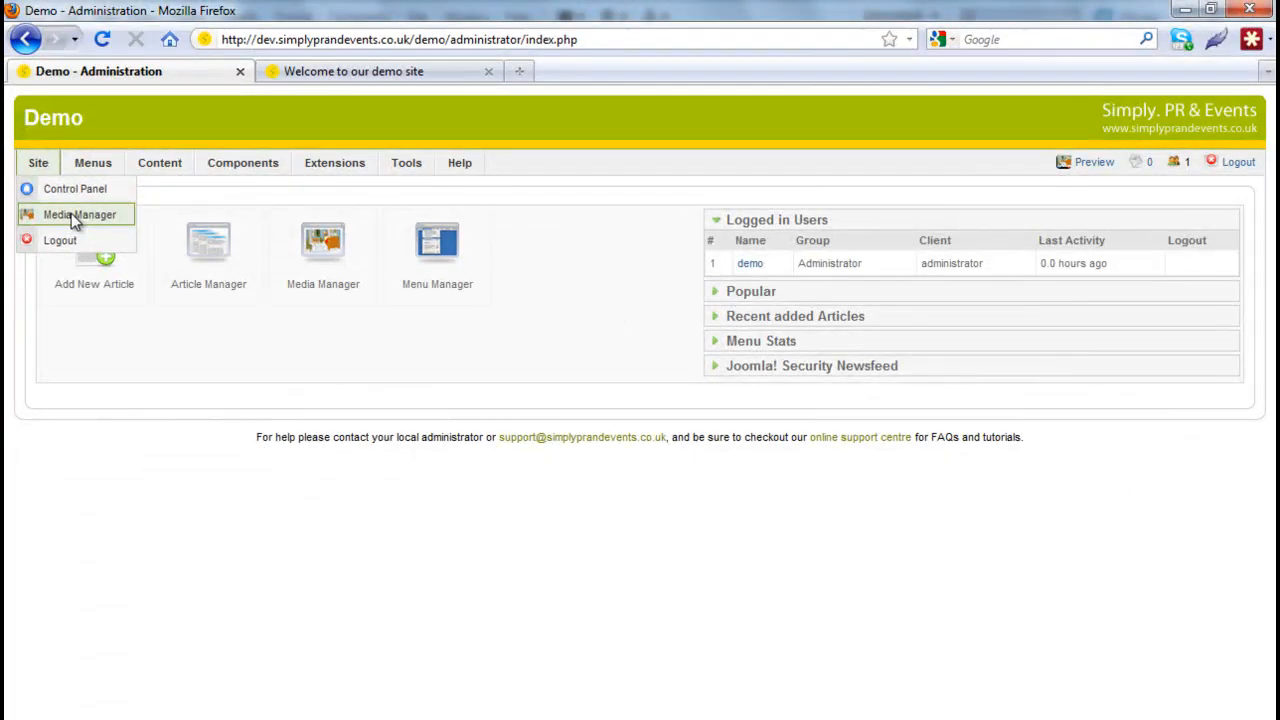
left_click(71, 213)
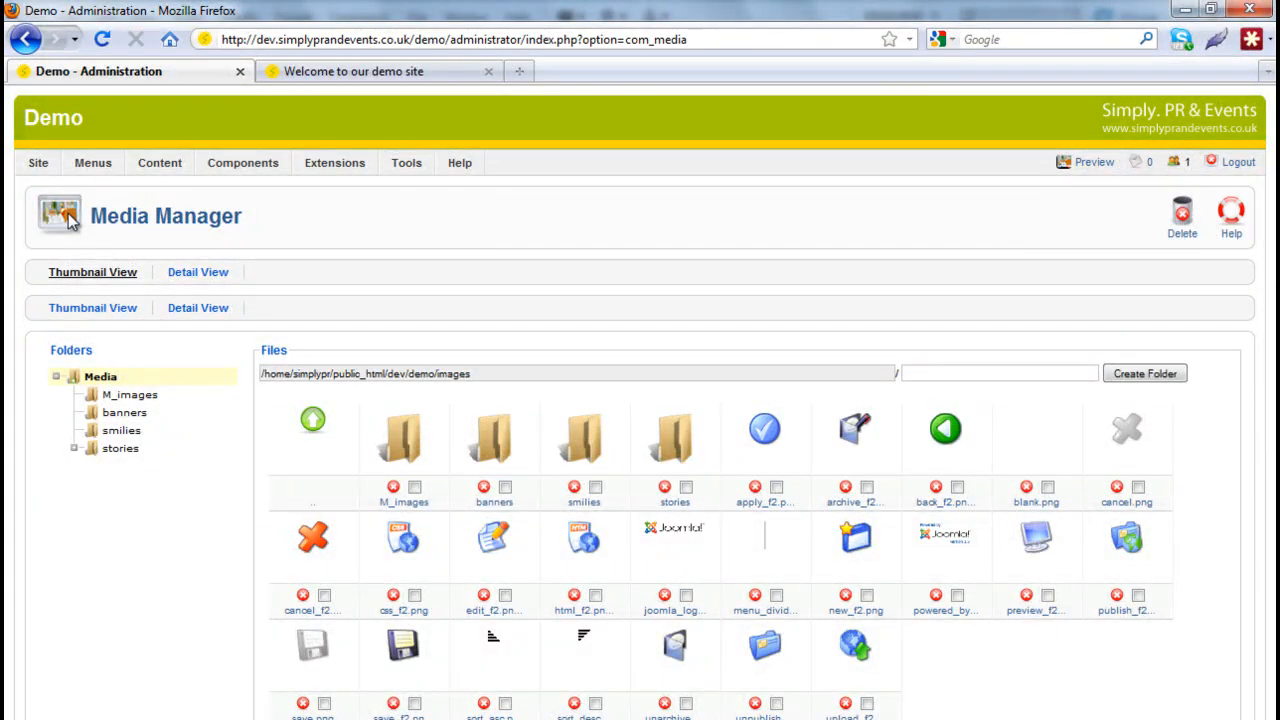
mouse_move(97, 172)
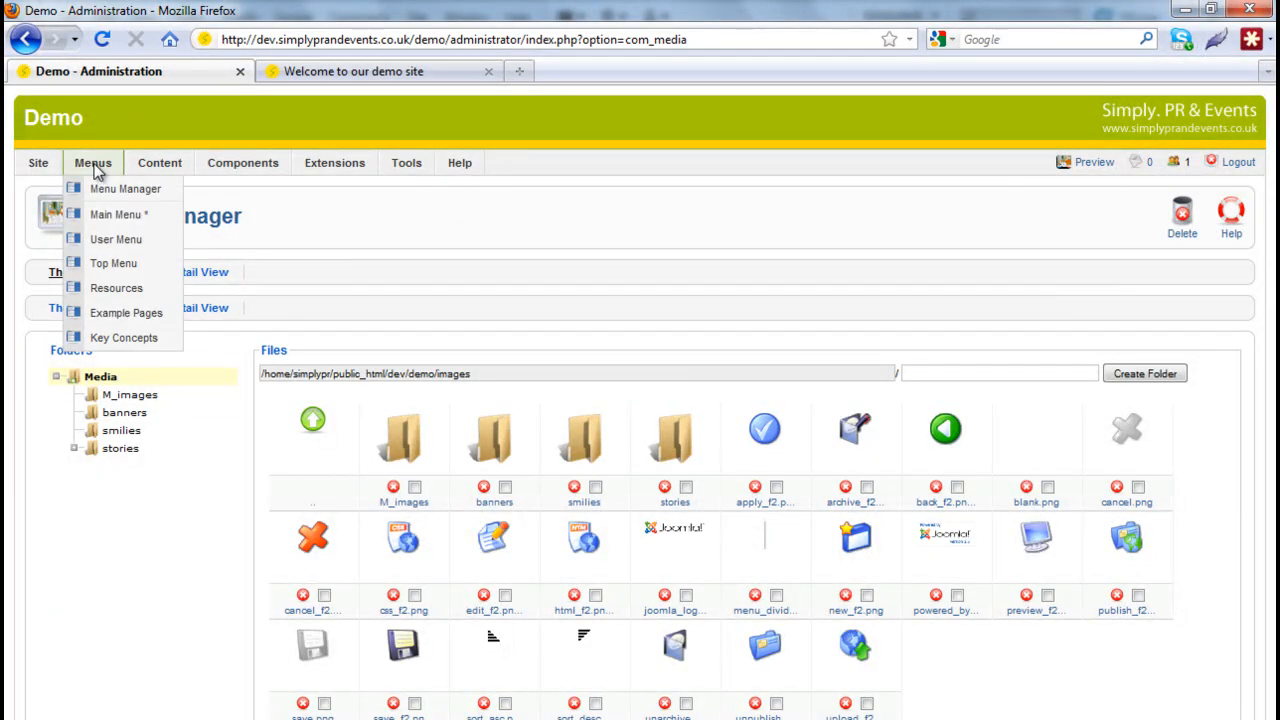
- Open Menus > Main Menu to list its nine published items, from Home to News Feeds
left_click(118, 218)
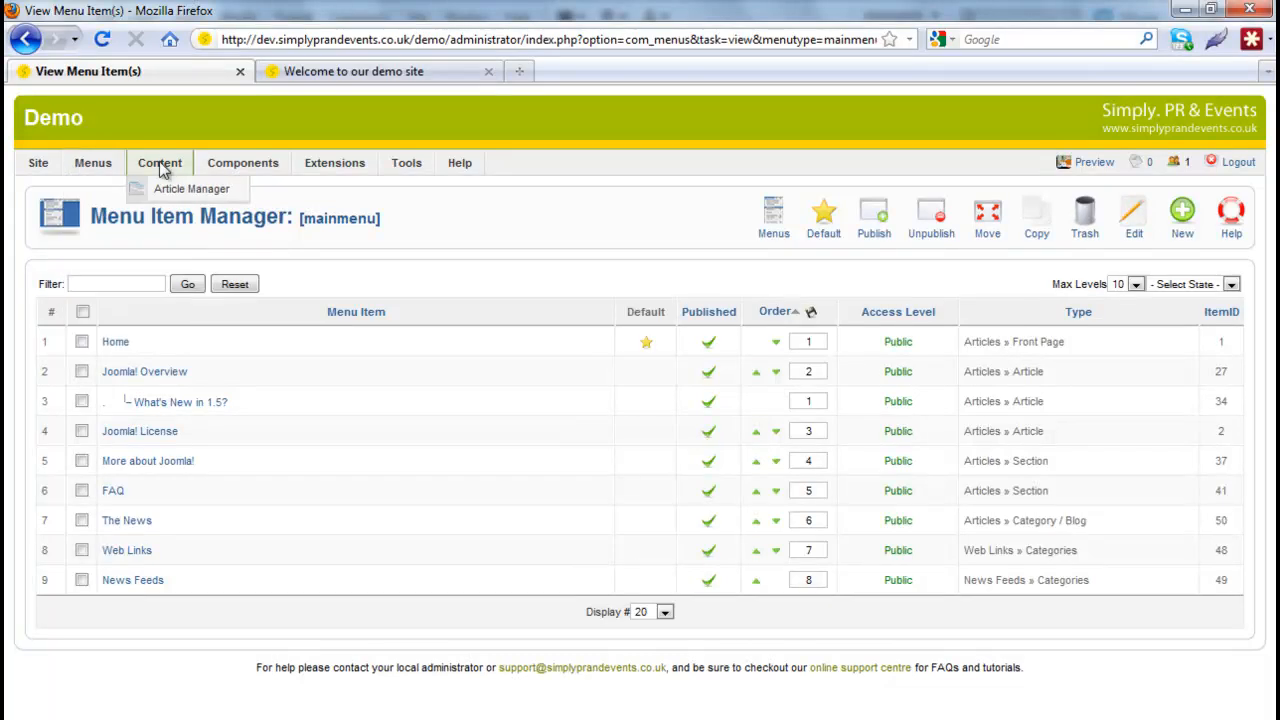
mouse_move(110, 170)
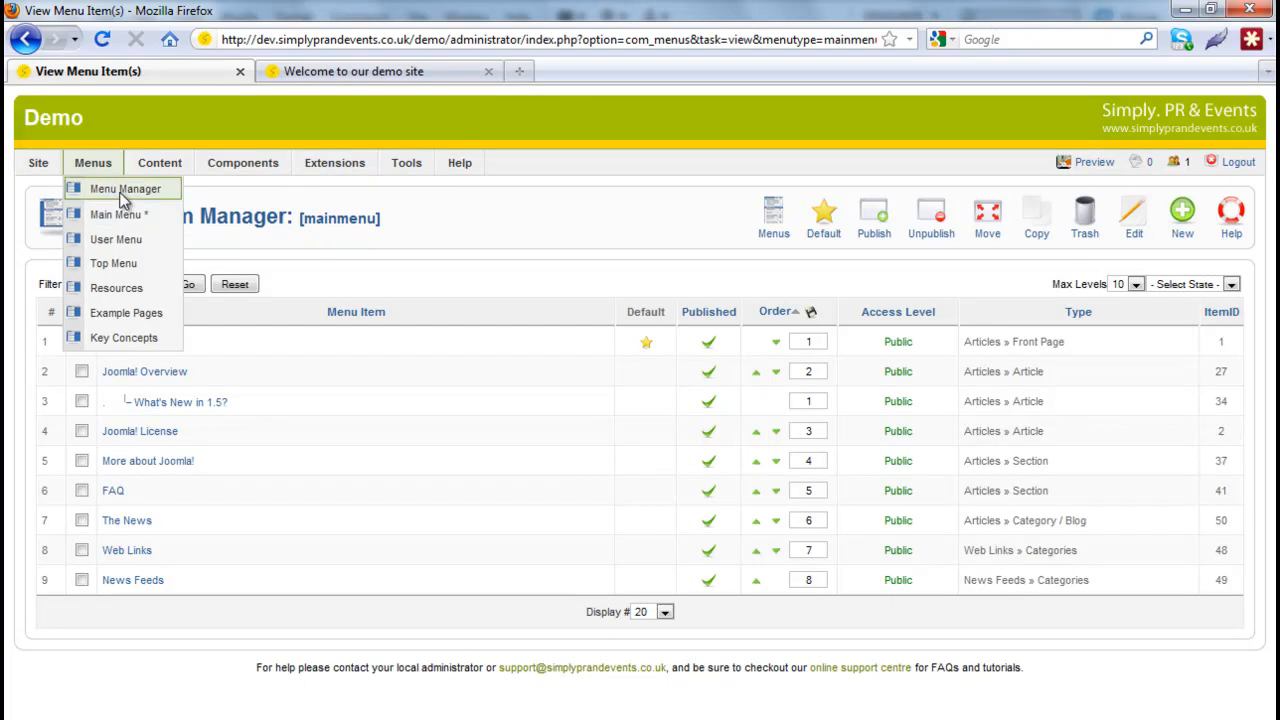
mouse_move(171, 163)
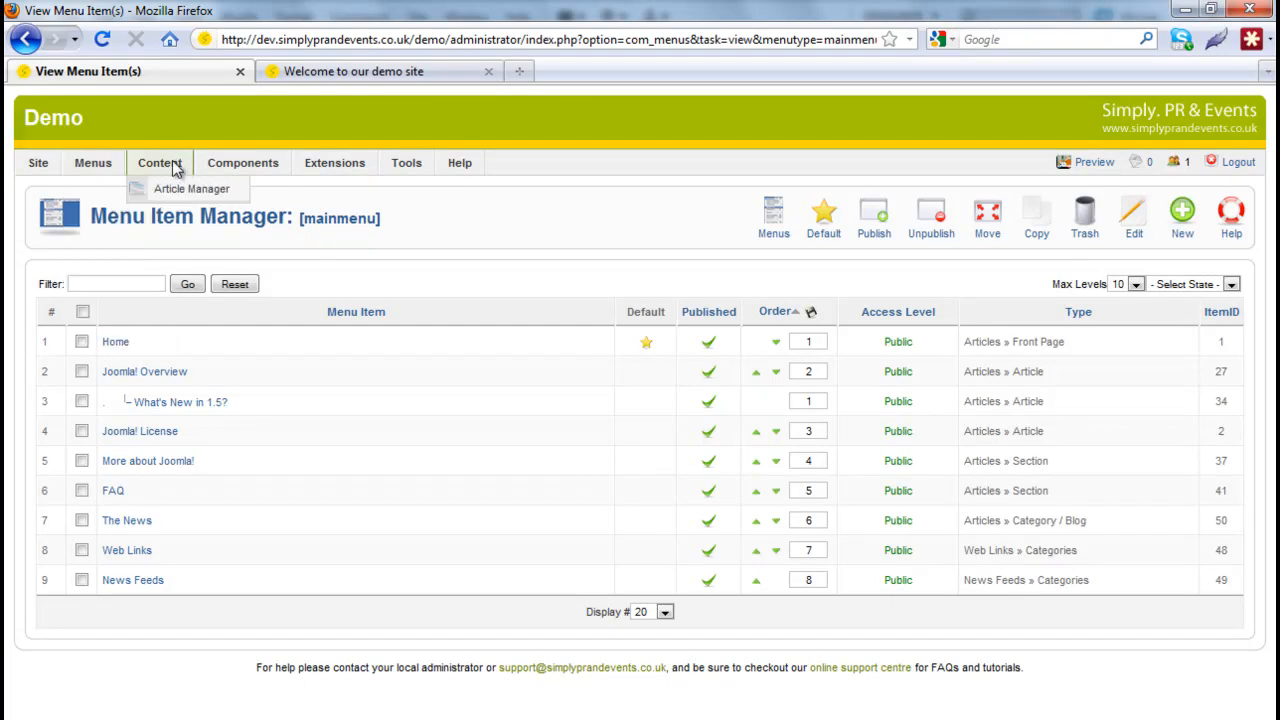
- Open Content > Article Manager and scroll through the published articles like Joomla! Overview and Content Layouts
left_click(185, 190)
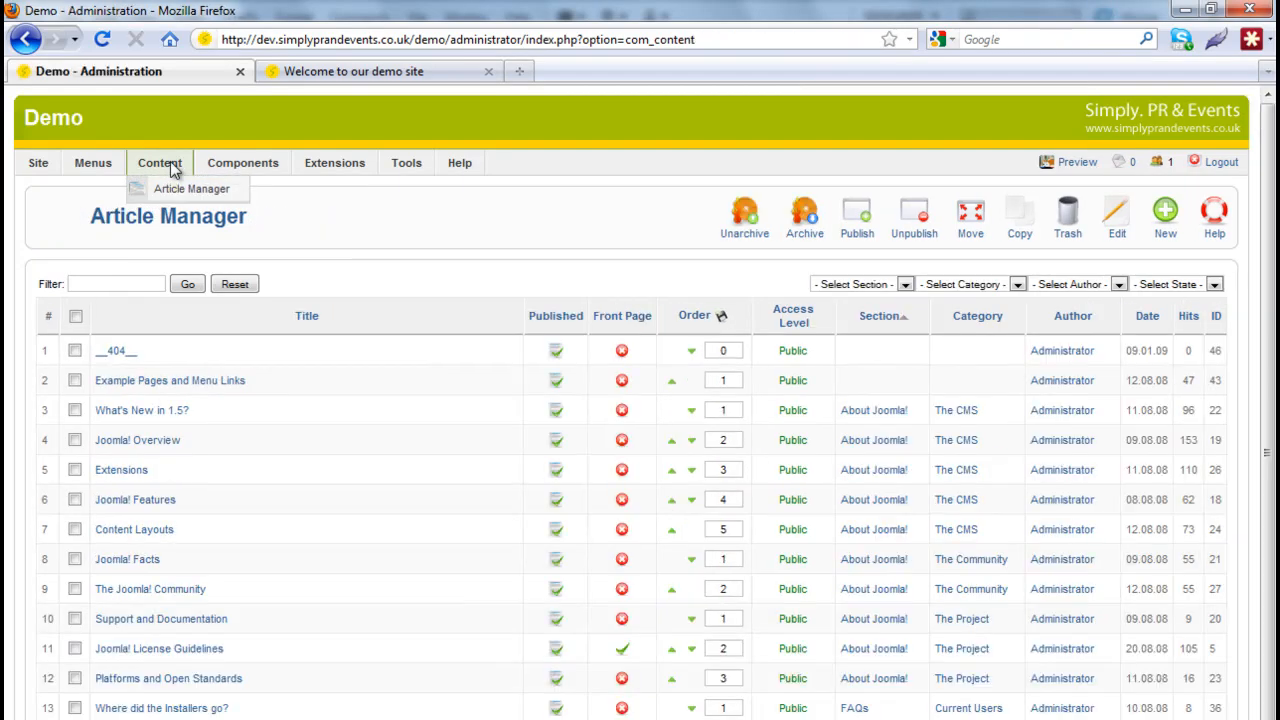
scroll(298, 455, "down", 2)
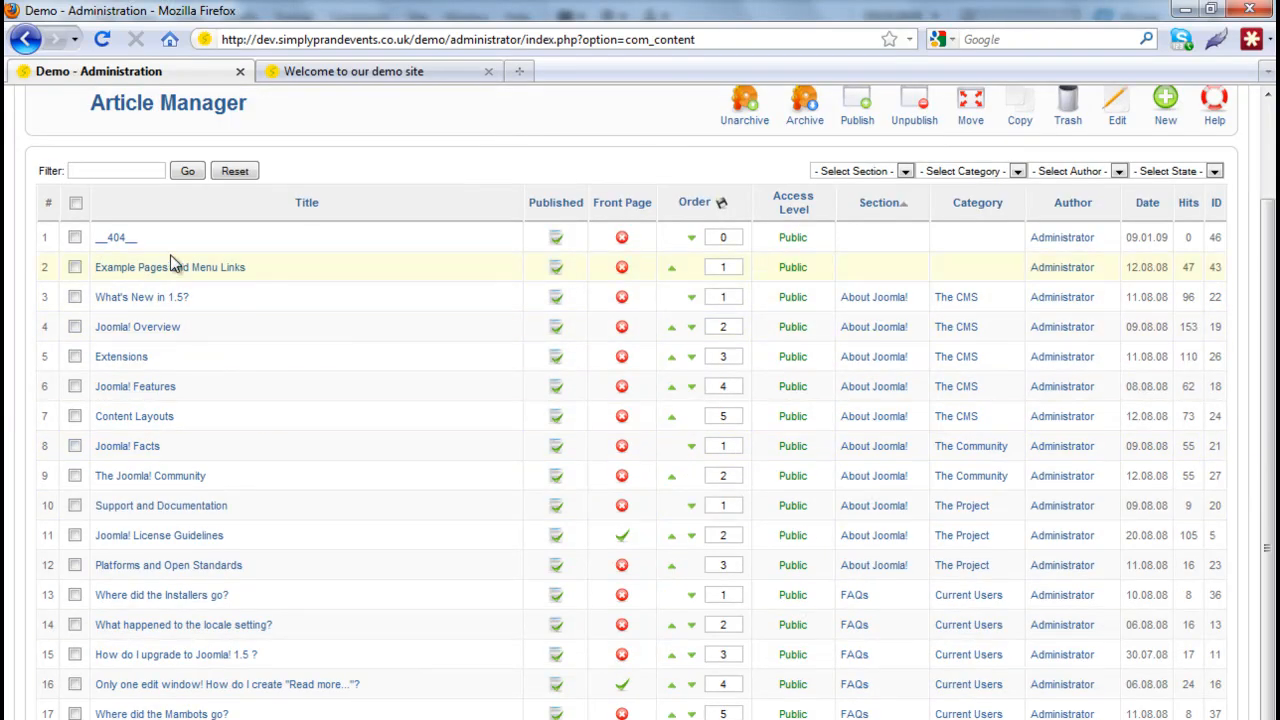
scroll(277, 457, "up", 2)
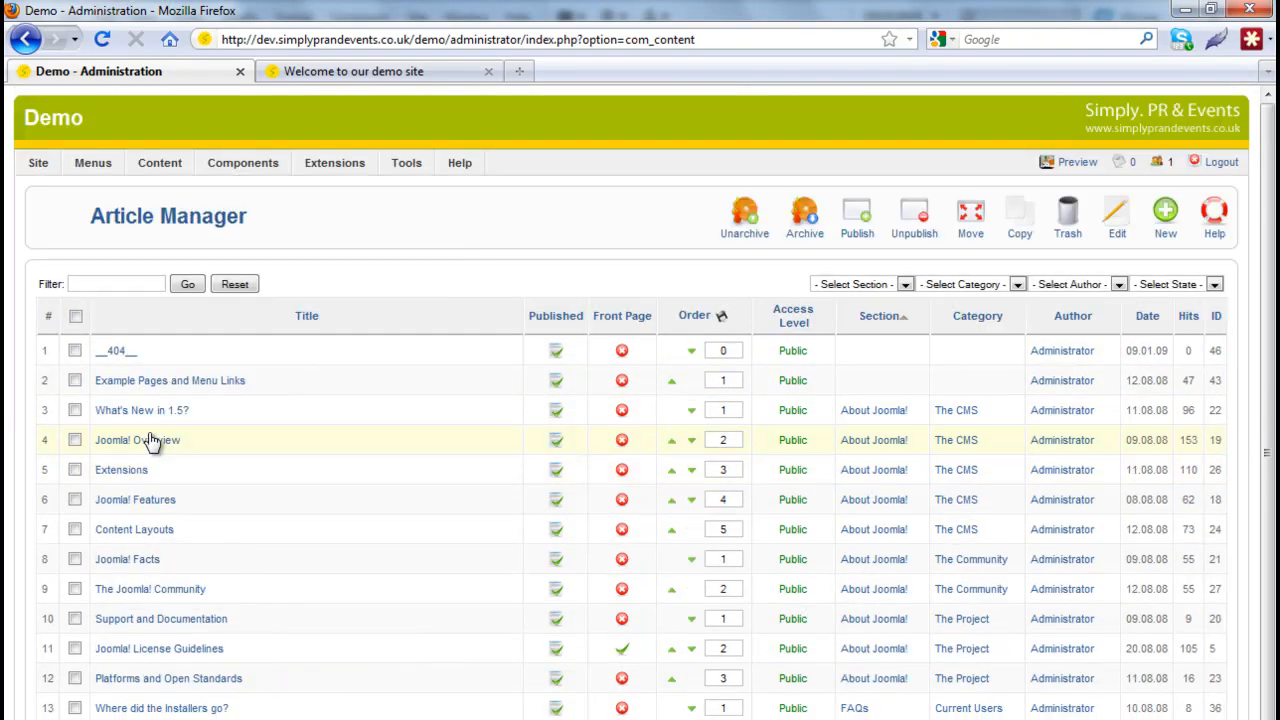
- Delete the 'The table layout will also provide…' sentence from Content Layouts' List Layout paragraph and Apply
left_click(128, 530)
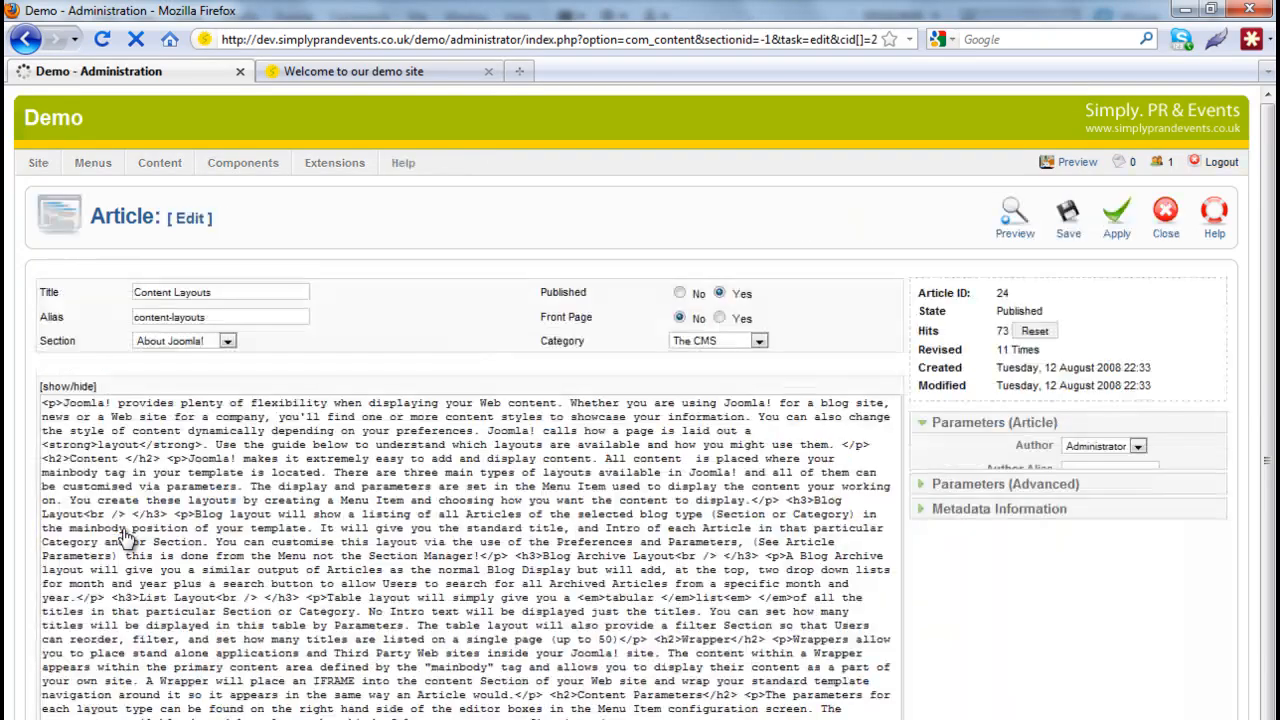
scroll(236, 612, "down", 3)
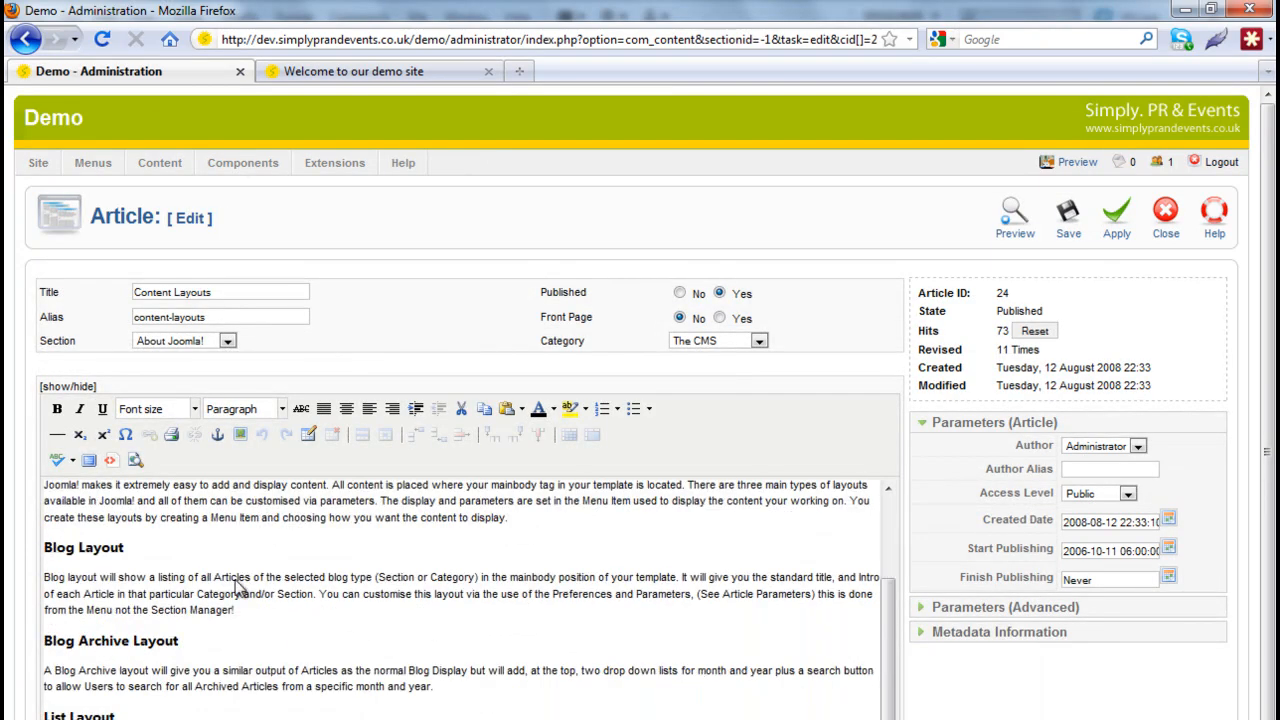
scroll(233, 648, "down", 2)
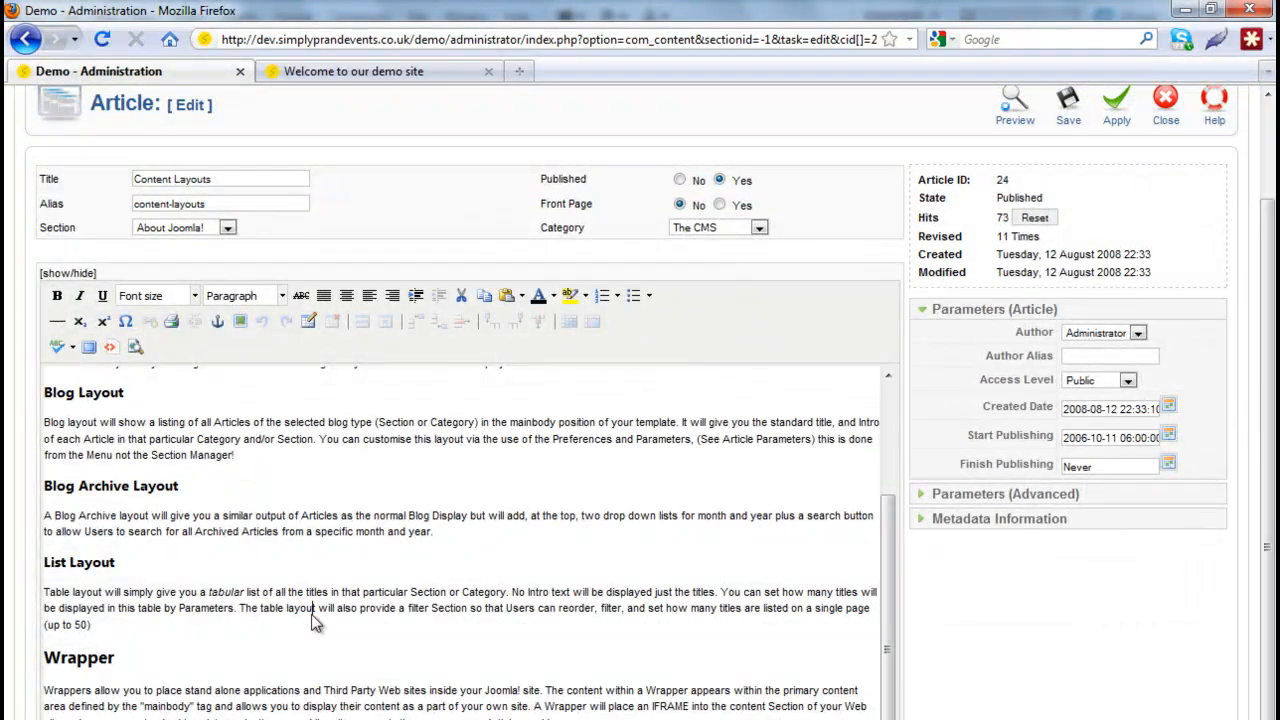
left_click_drag(236, 607, 284, 635)
key("Delete")
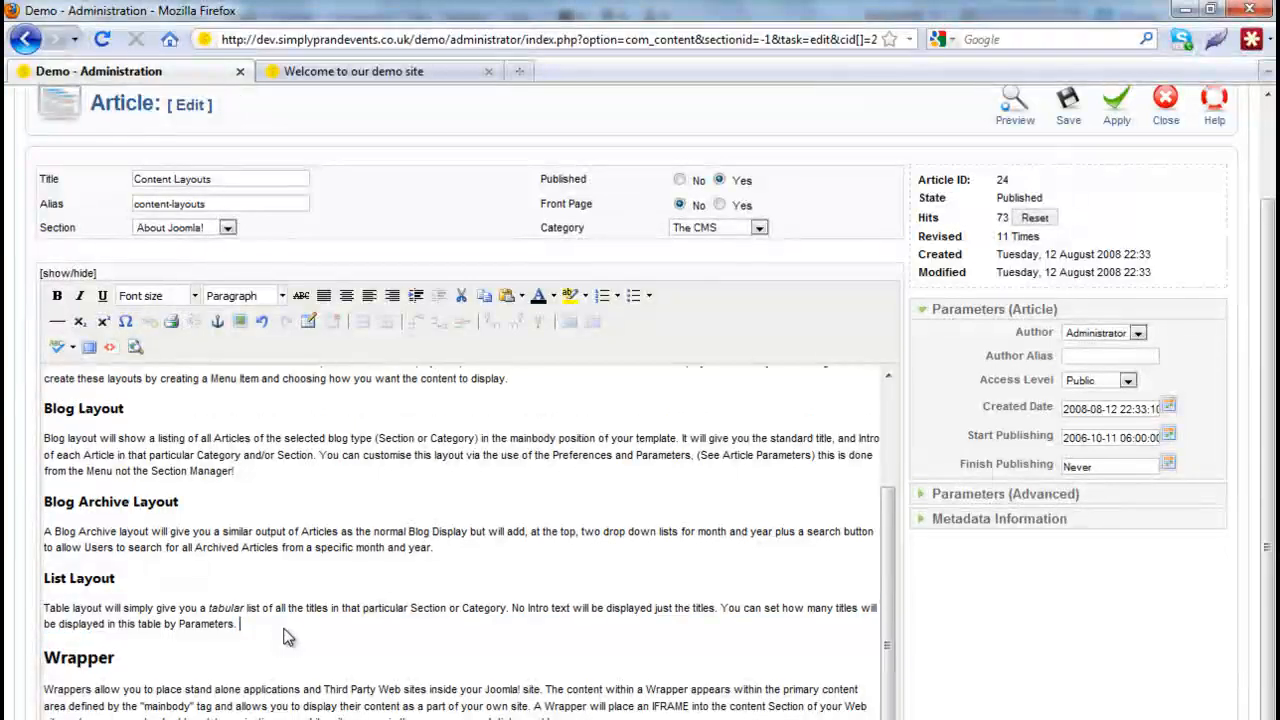
scroll(1140, 350, "up", 2)
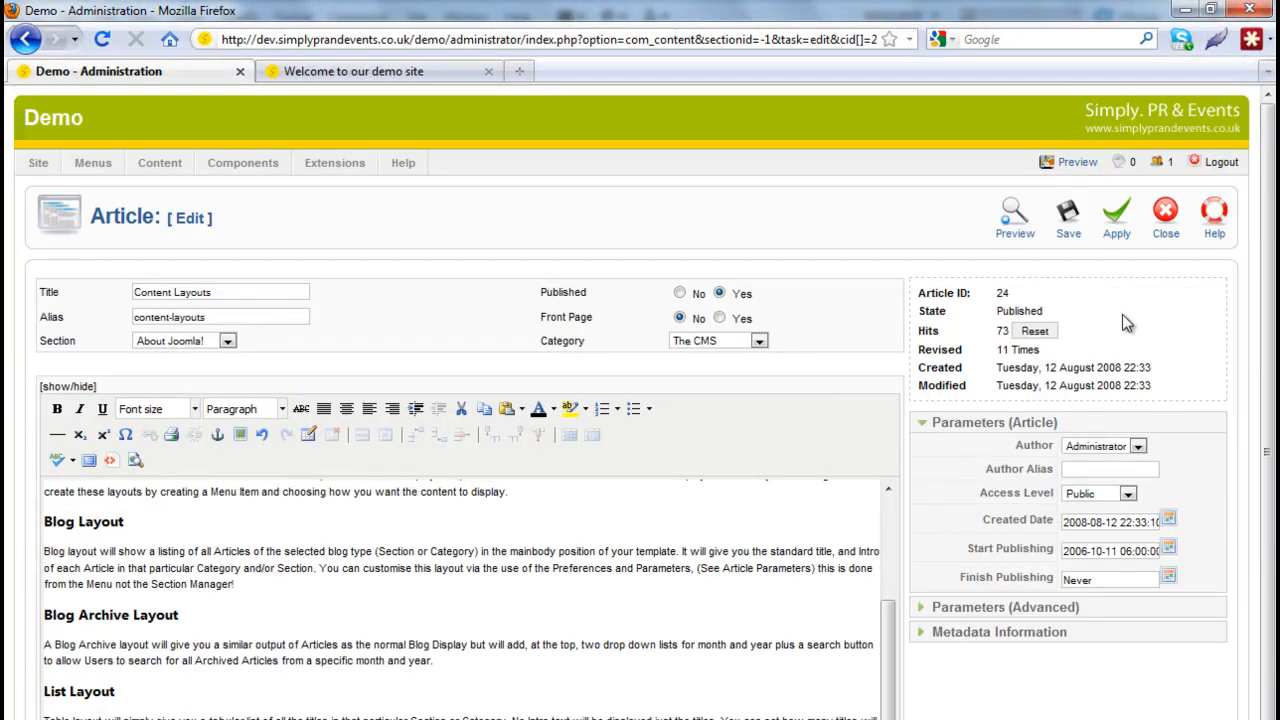
left_click(1117, 220)
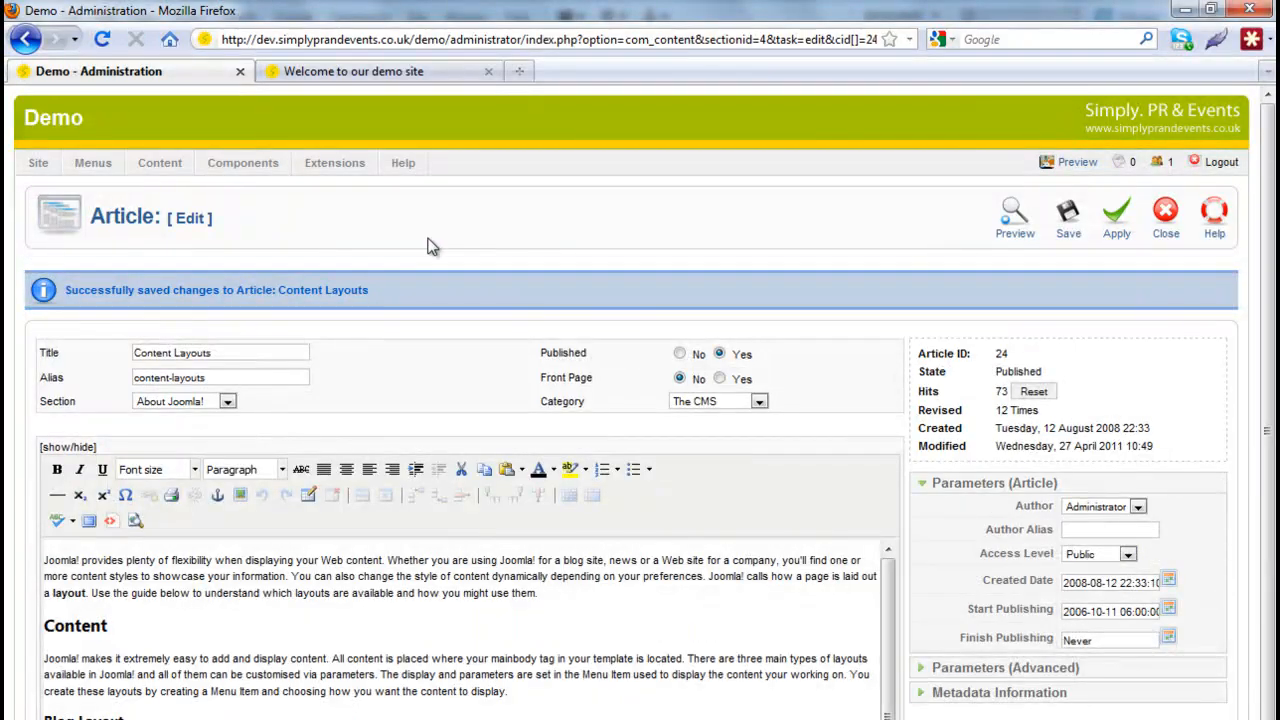
- Glance at the front-end tab, then close the Content Layouts editor back to the Article Manager
left_click(368, 71)
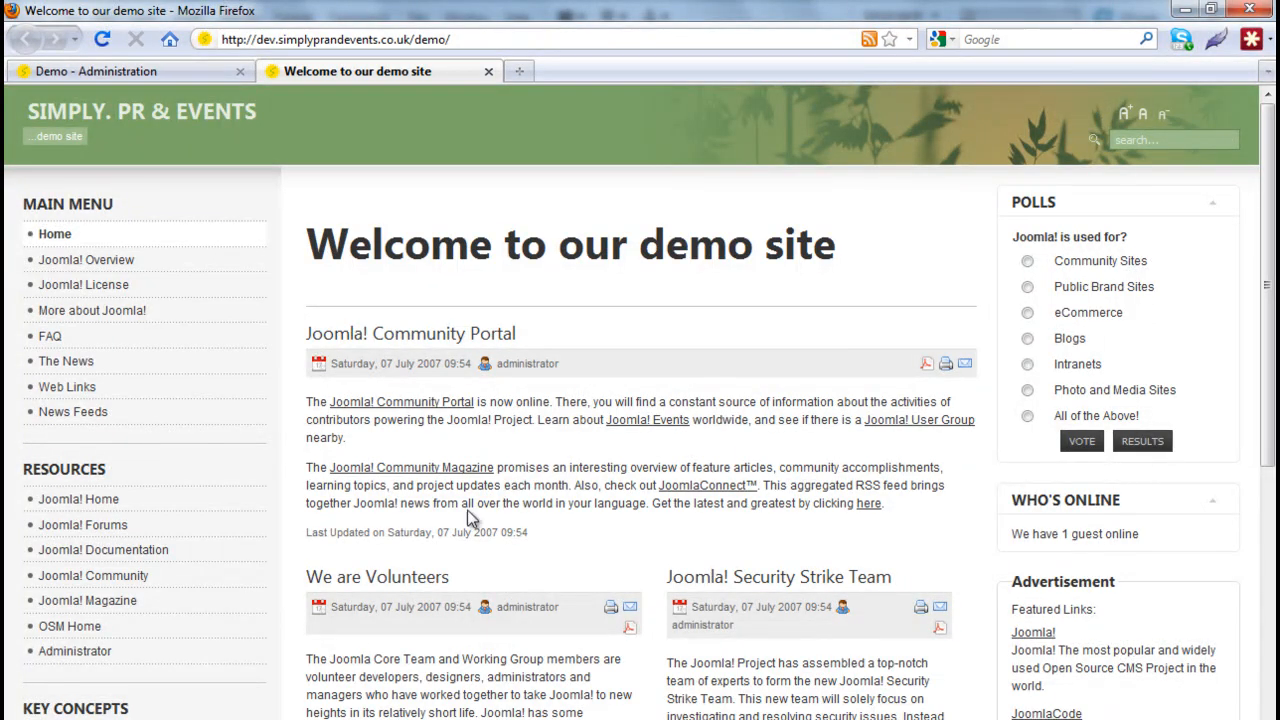
left_click(193, 68)
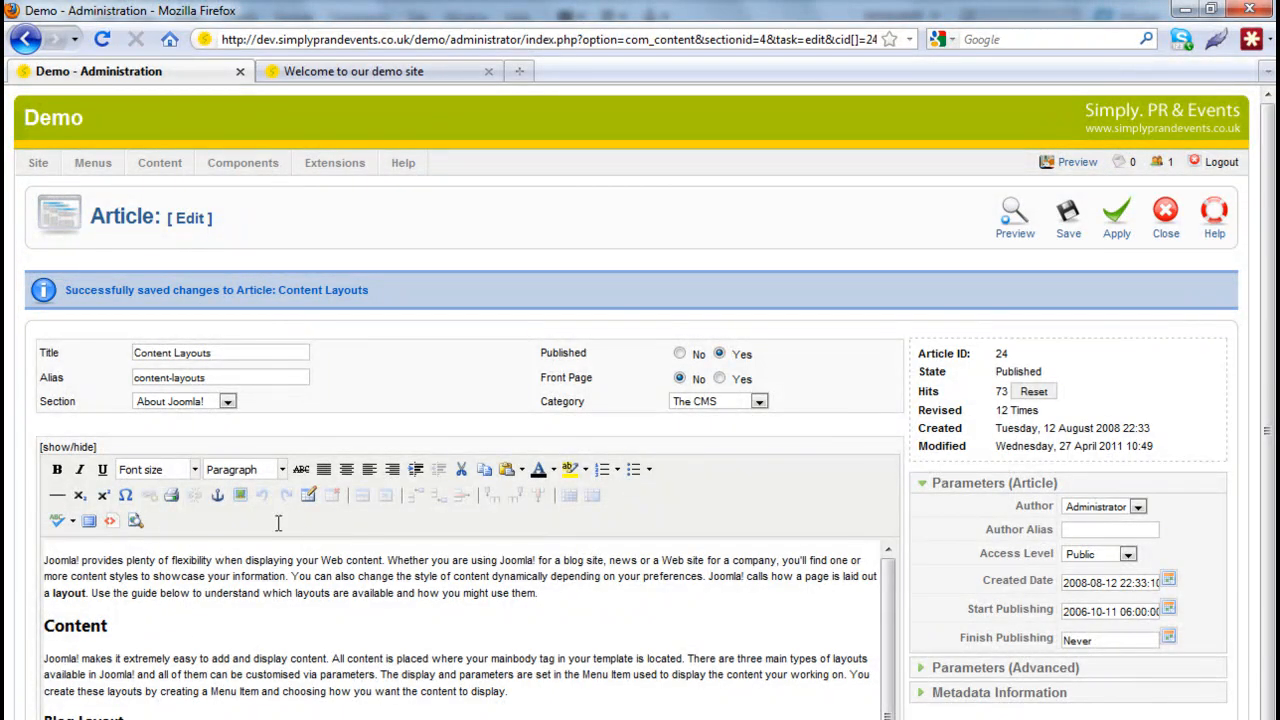
left_click(1168, 226)
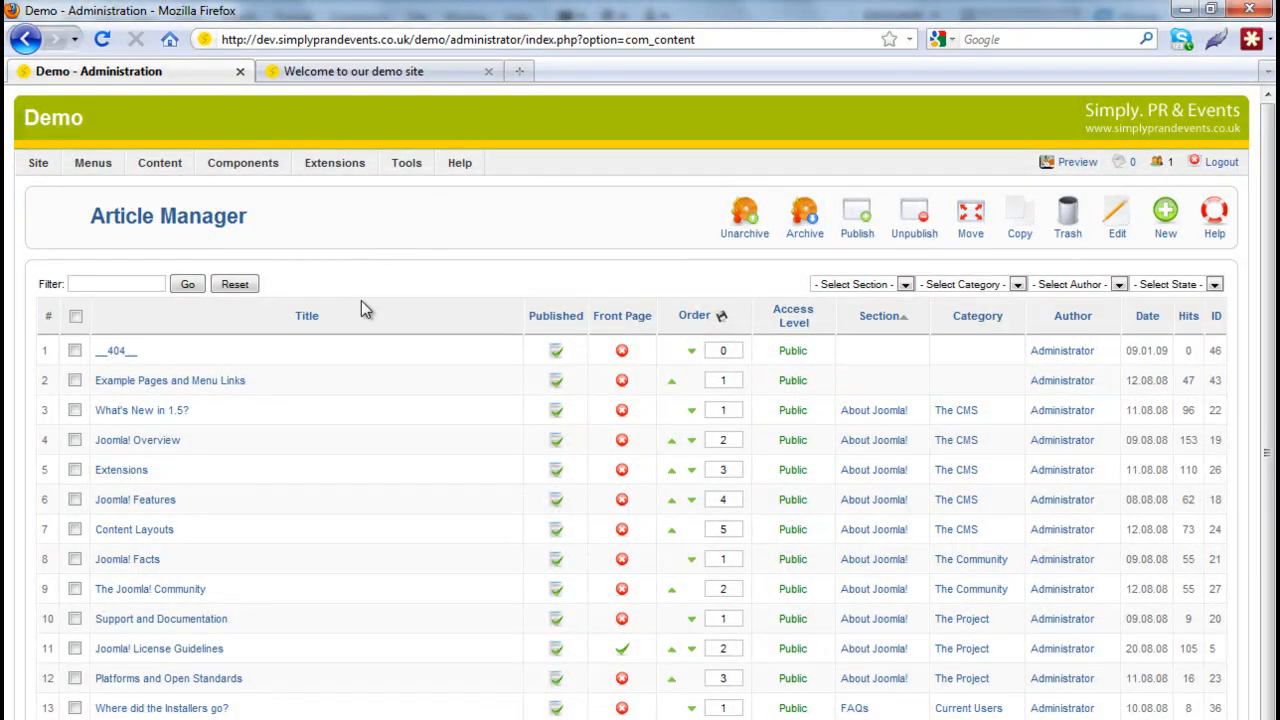
mouse_move(251, 170)
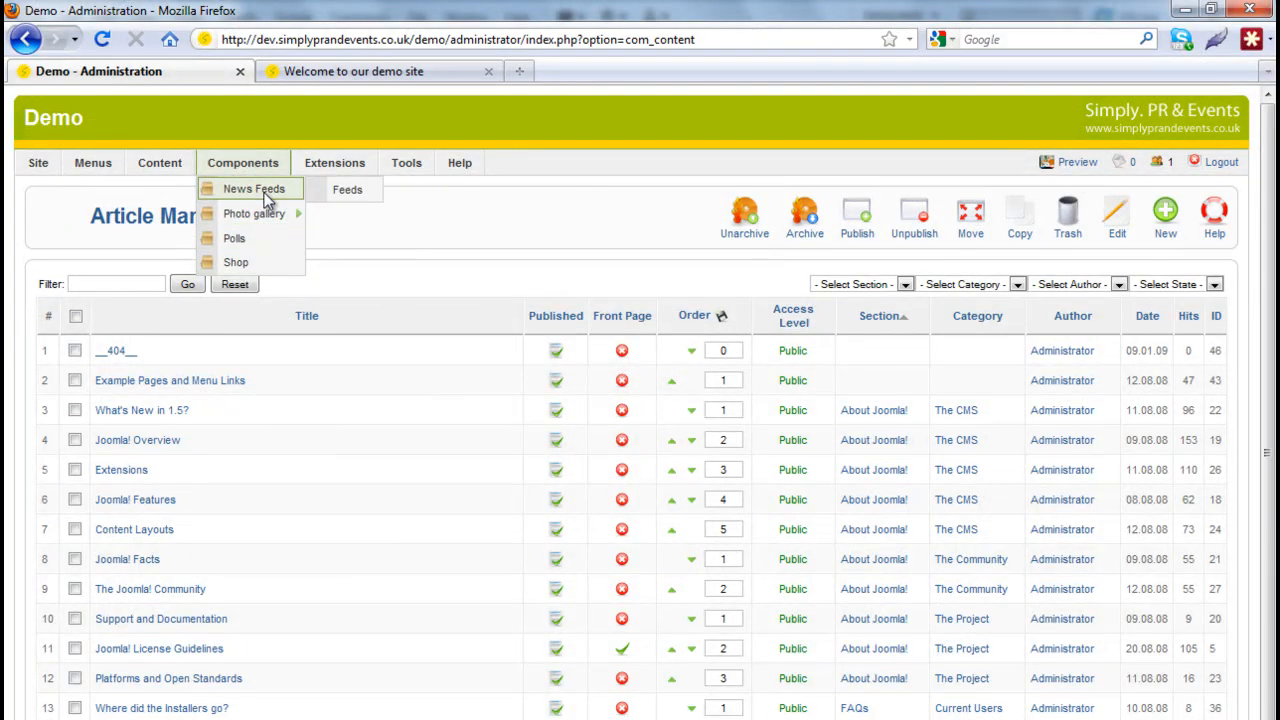
mouse_move(258, 218)
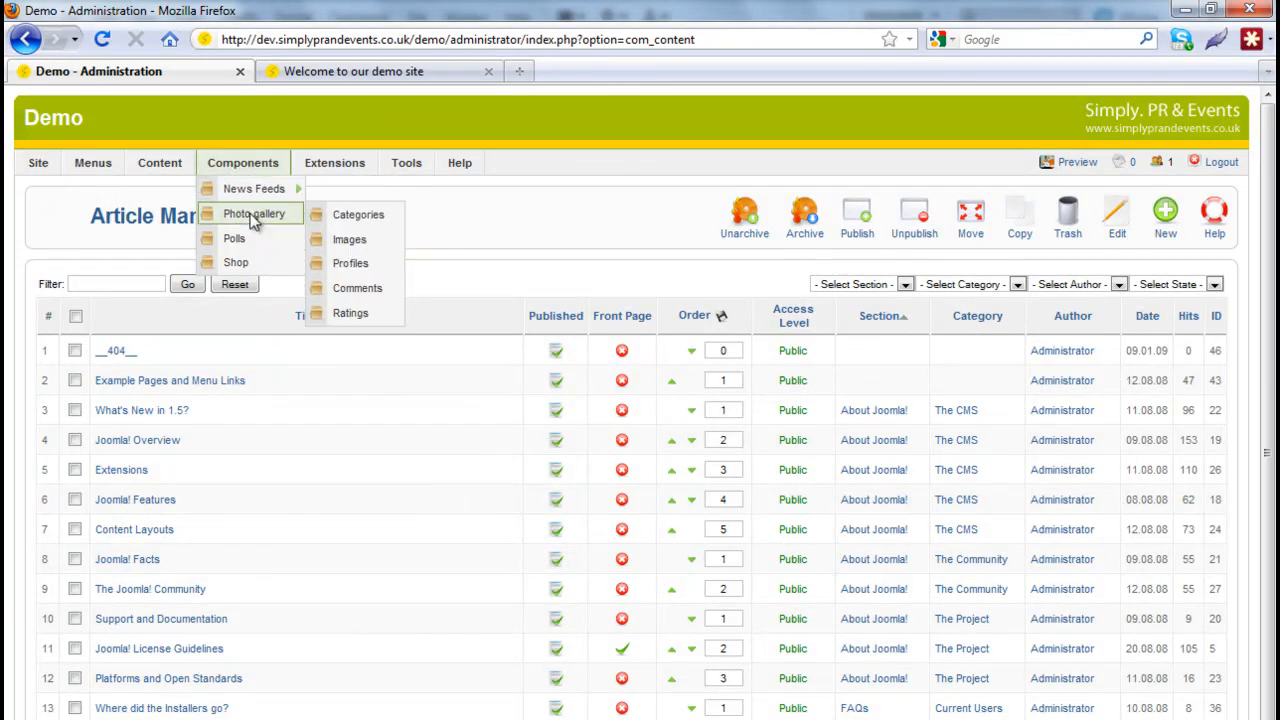
mouse_move(322, 175)
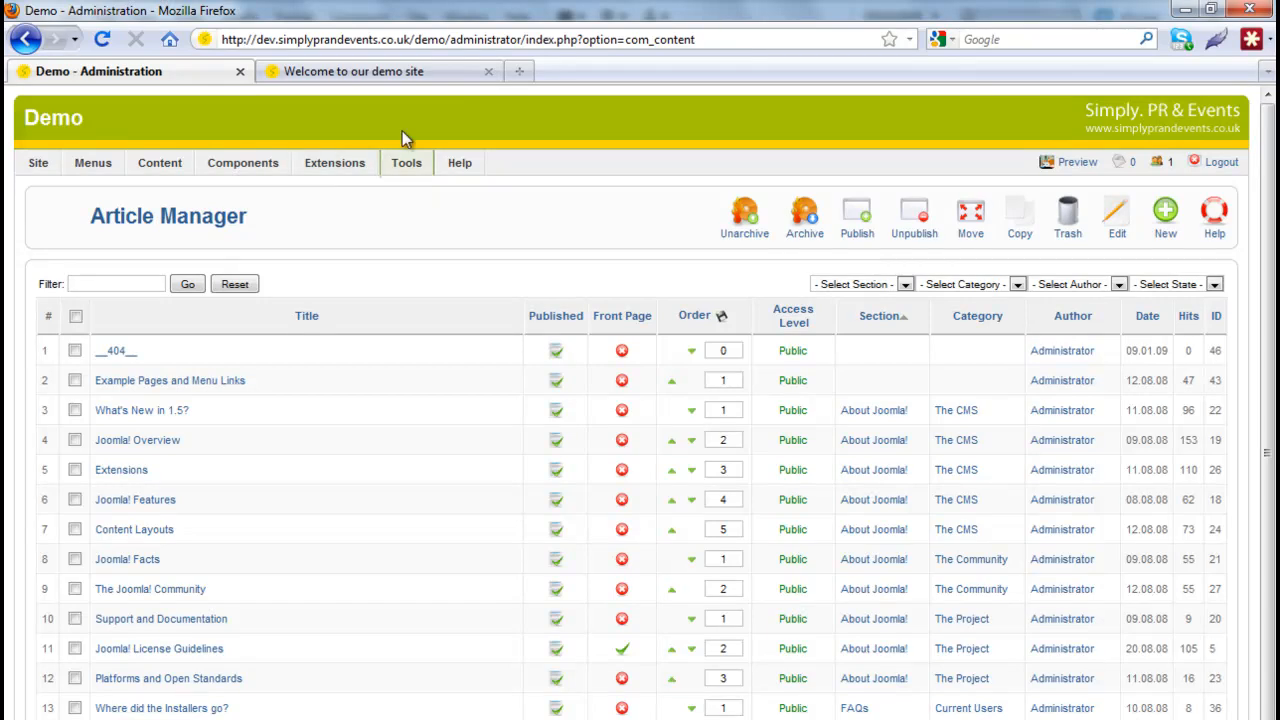
left_click(355, 71)
left_click_drag(1010, 198, 1158, 425)
left_click_drag(1015, 497, 1150, 545)
left_click_drag(1009, 604, 1100, 718)
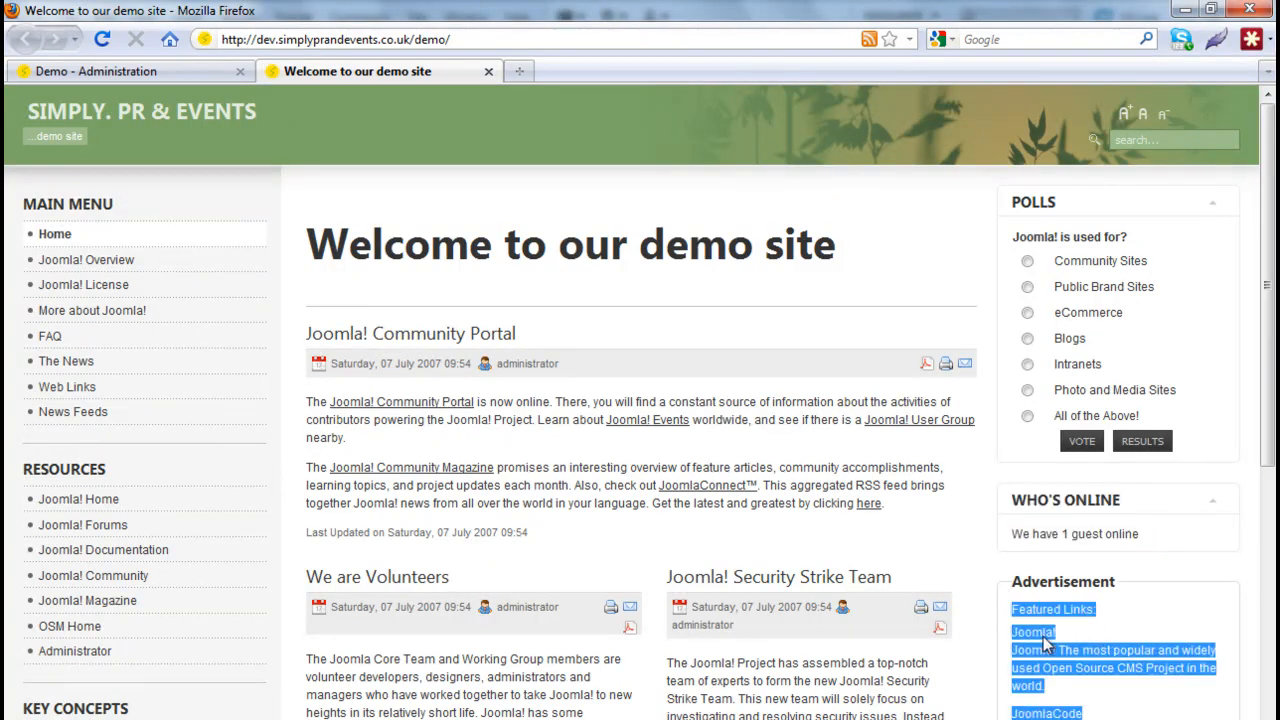
left_click(191, 72)
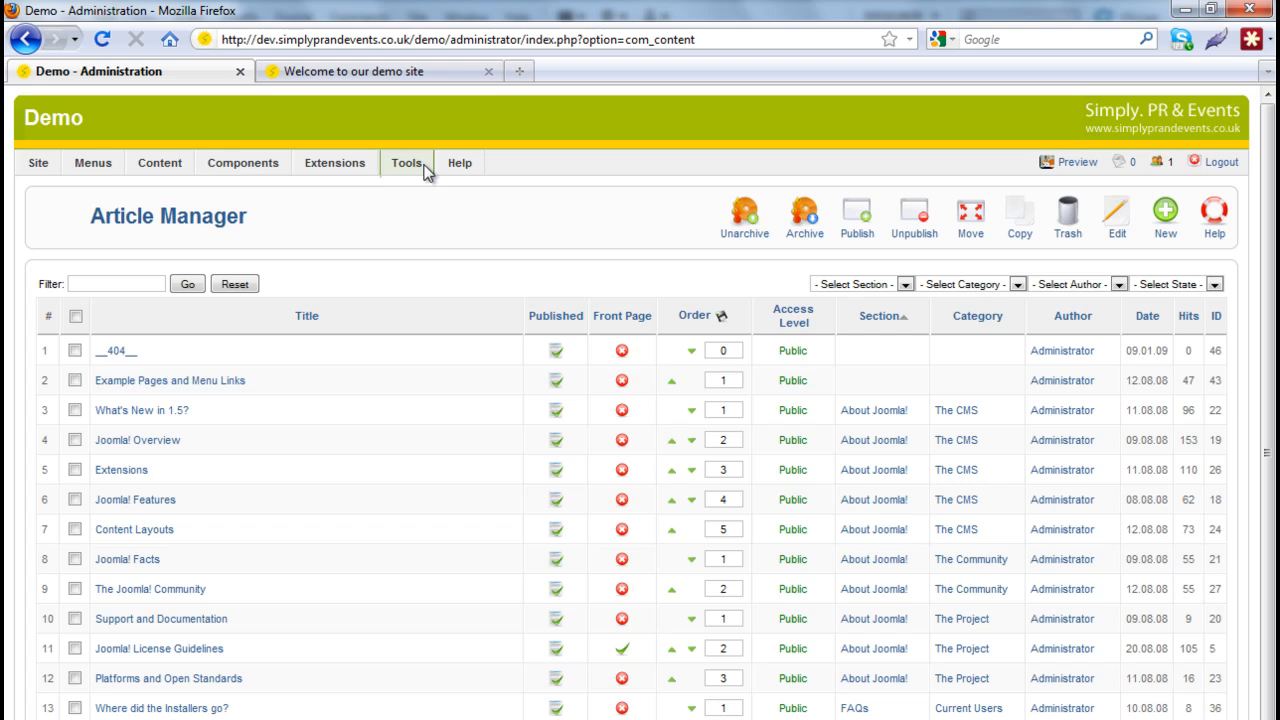
- Look through the Help menu's resources, then return home via Site > Control Panel
left_click(467, 168)
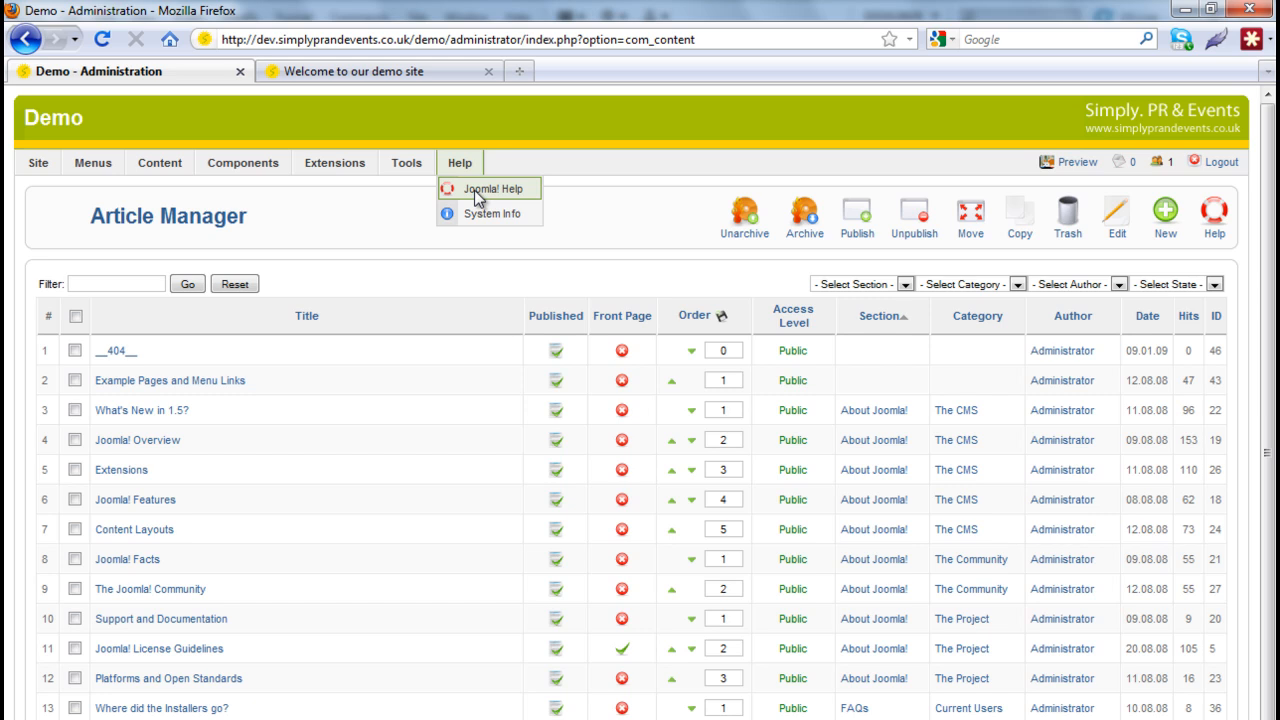
mouse_move(288, 170)
mouse_move(40, 165)
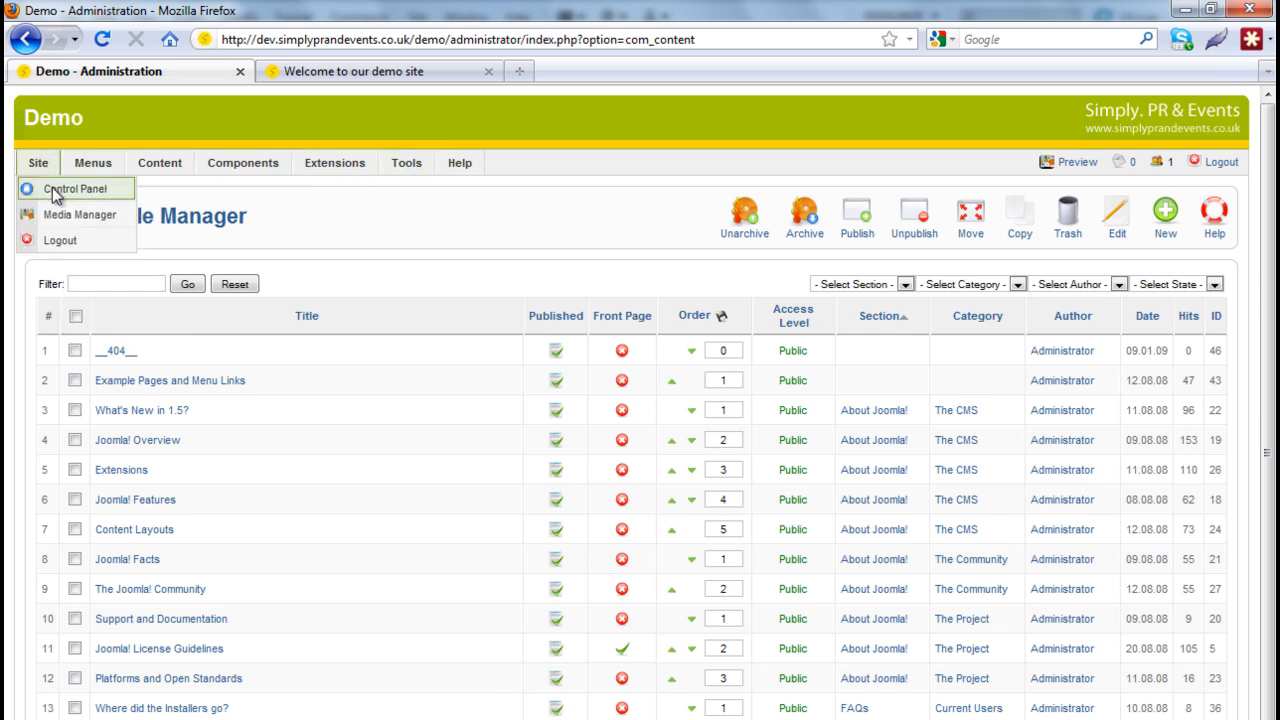
left_click(53, 190)
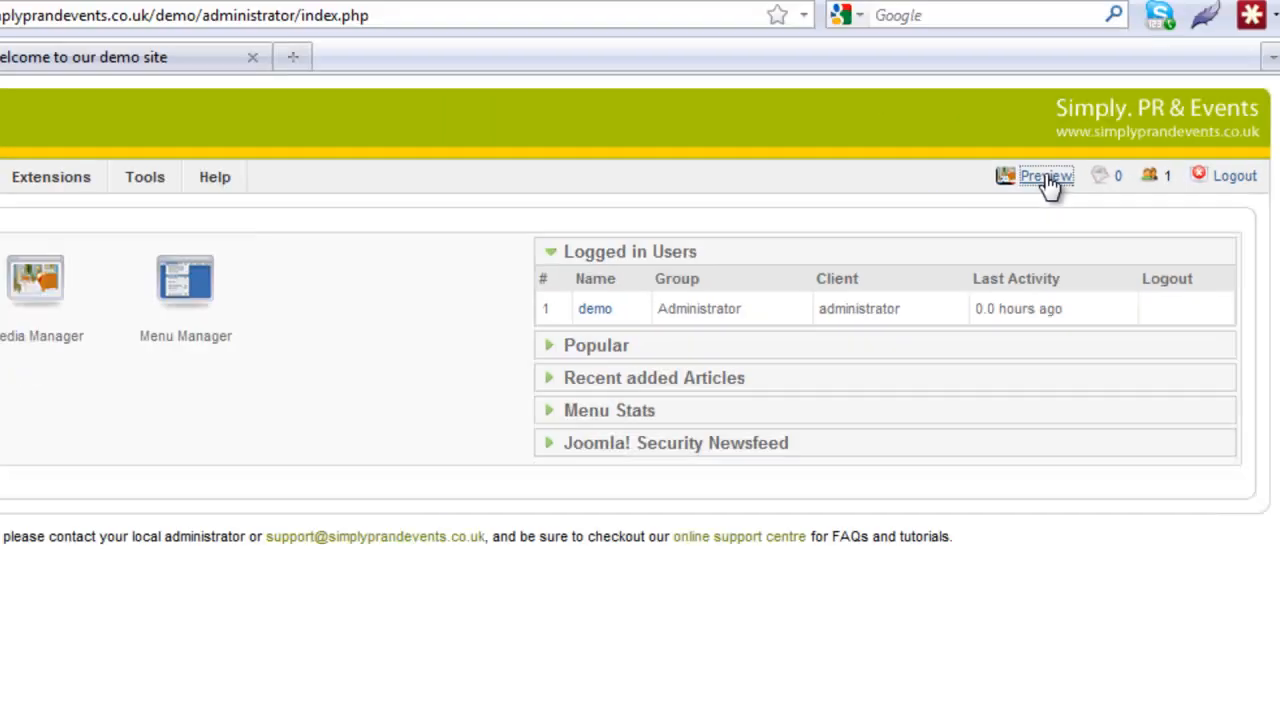
left_click(425, 312)
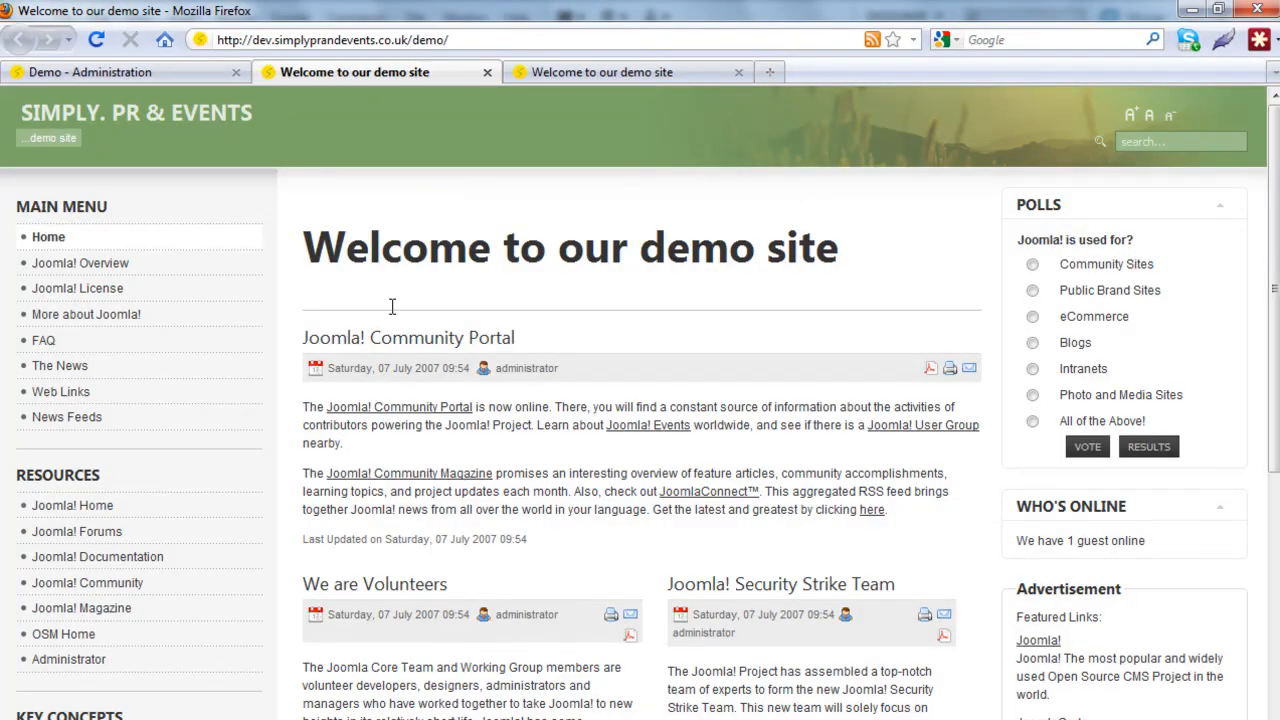
left_click(605, 74)
left_click(446, 70)
left_click(487, 72)
left_click(90, 72)
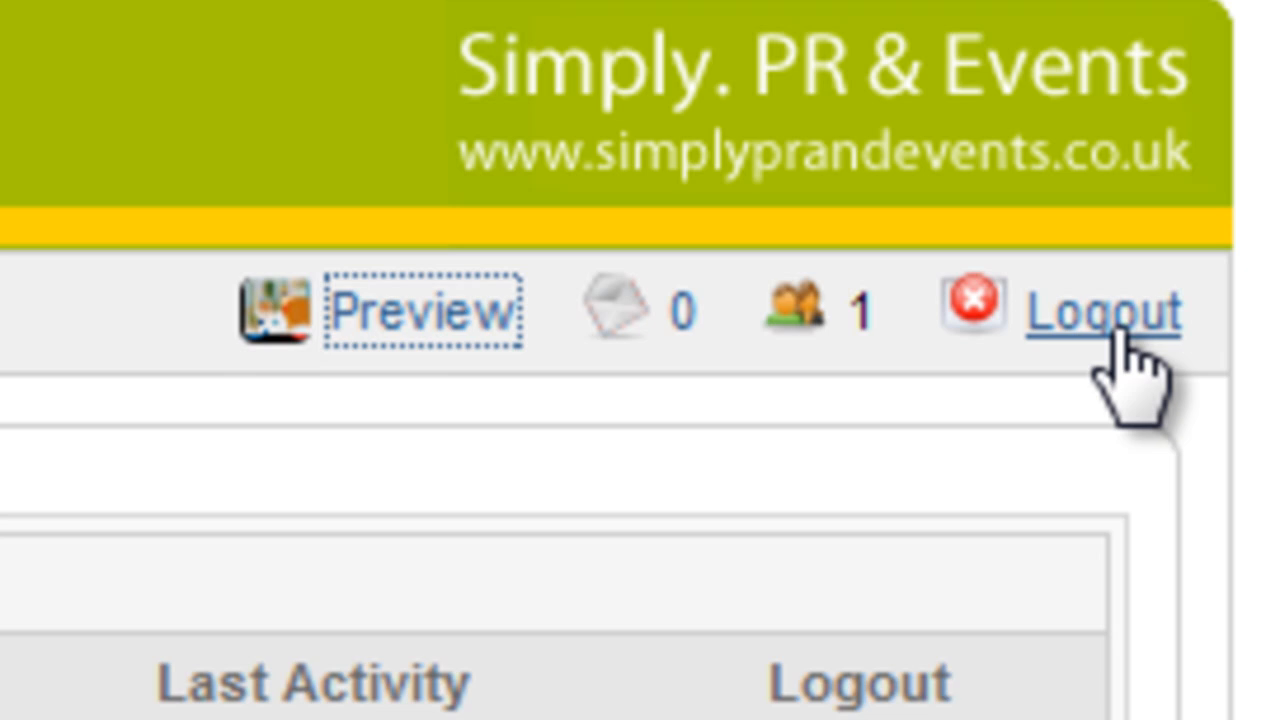
- Use the Logout link in the admin header to end the administrator session
left_click(1112, 330)
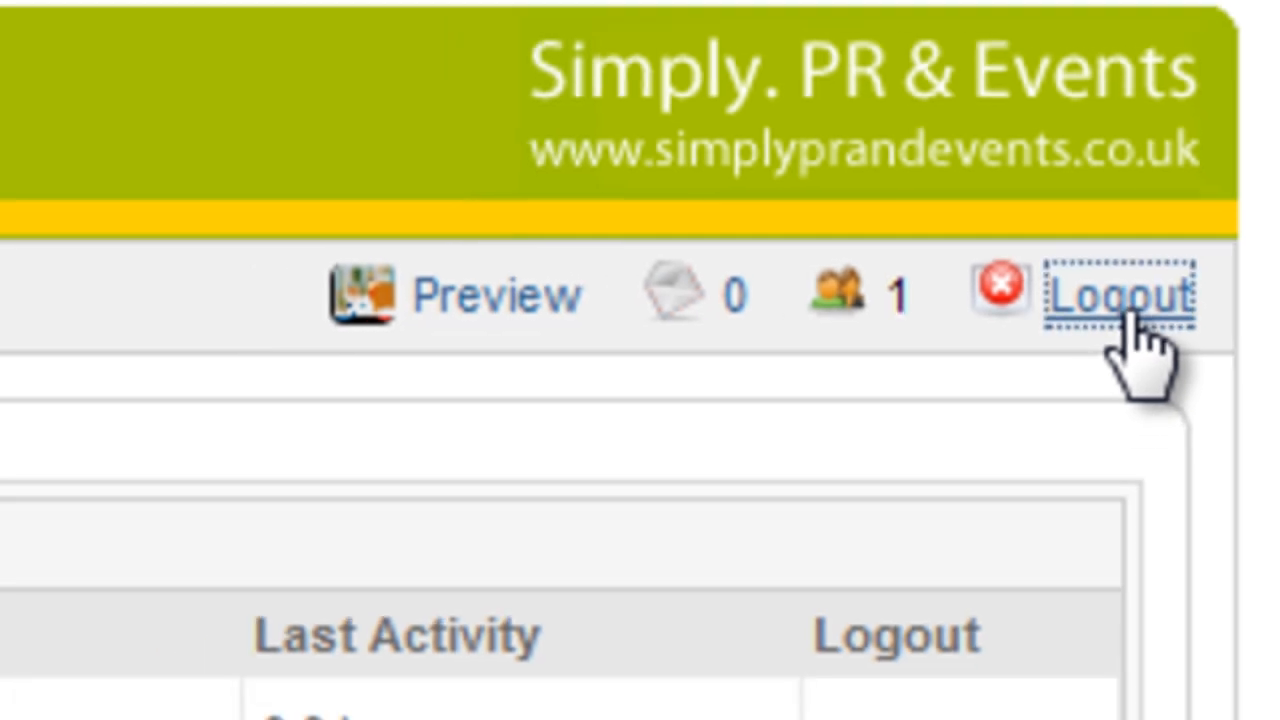